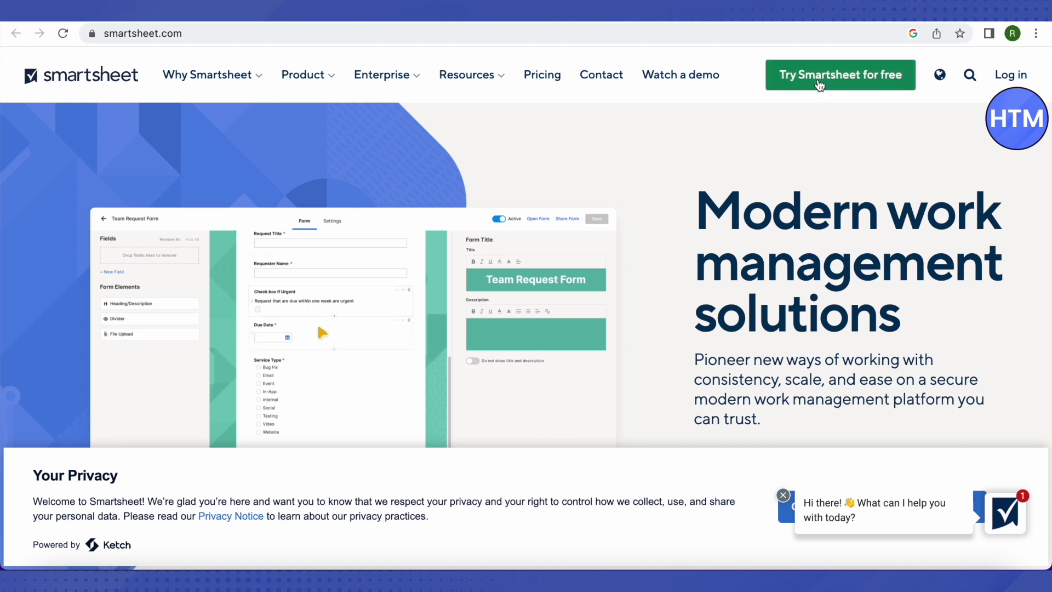
Sign up for a Smartsheet free trial with the work email and a 1-4 employees company size
{"action": "left_click", "coordinate": [813, 111]}
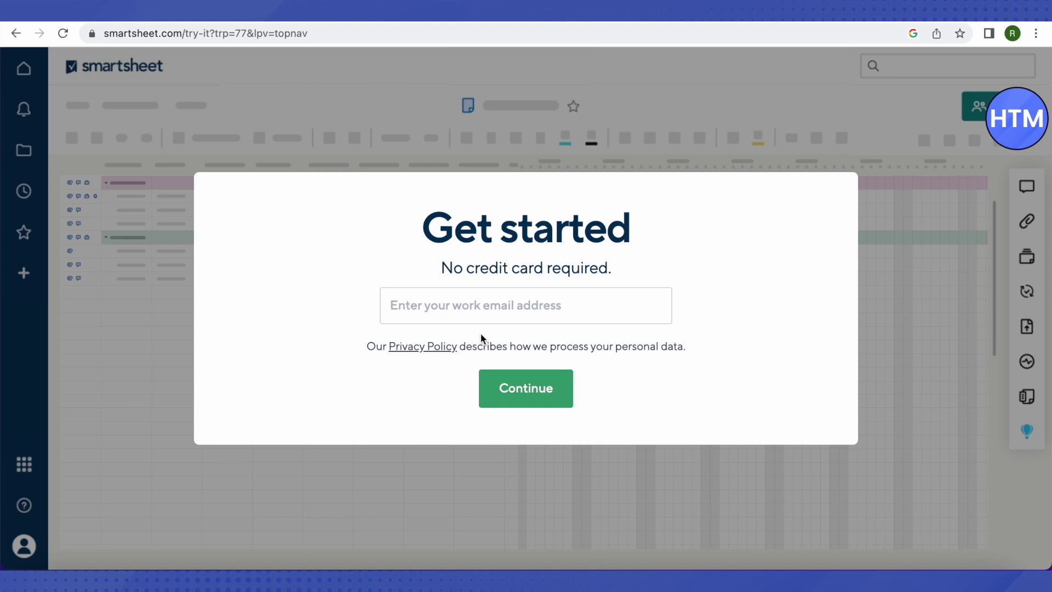
{"action": "left_click", "coordinate": [487, 310]}
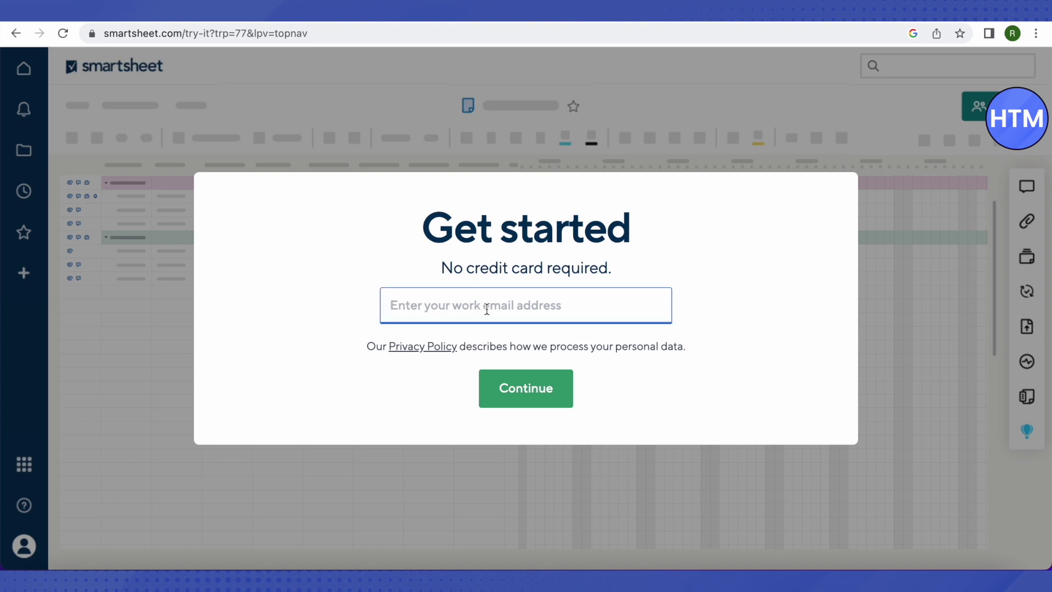
{"action": "key", "text": "ctrl+v"}
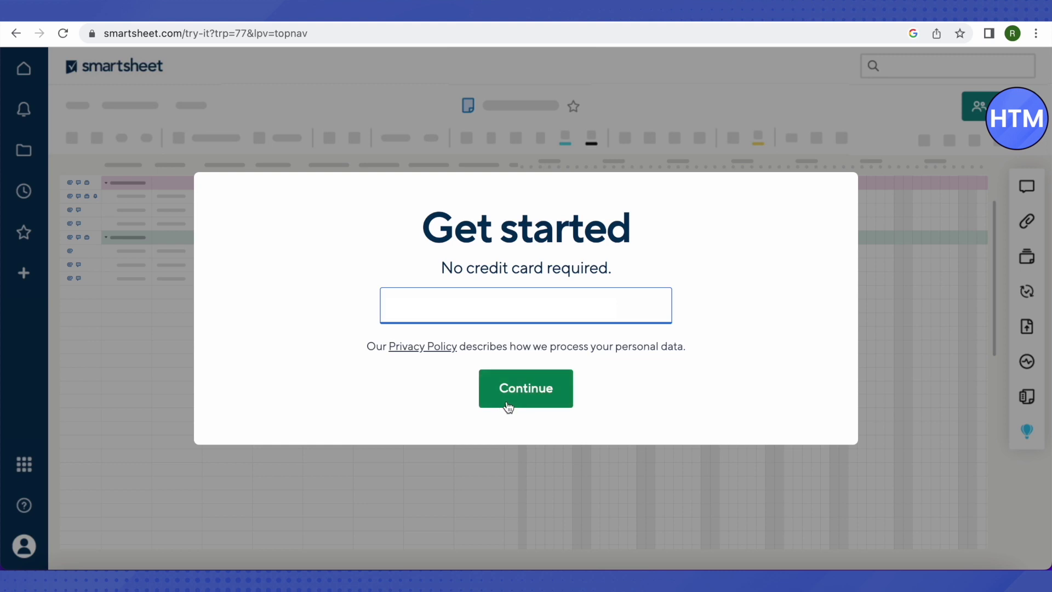
{"action": "left_click", "coordinate": [537, 395]}
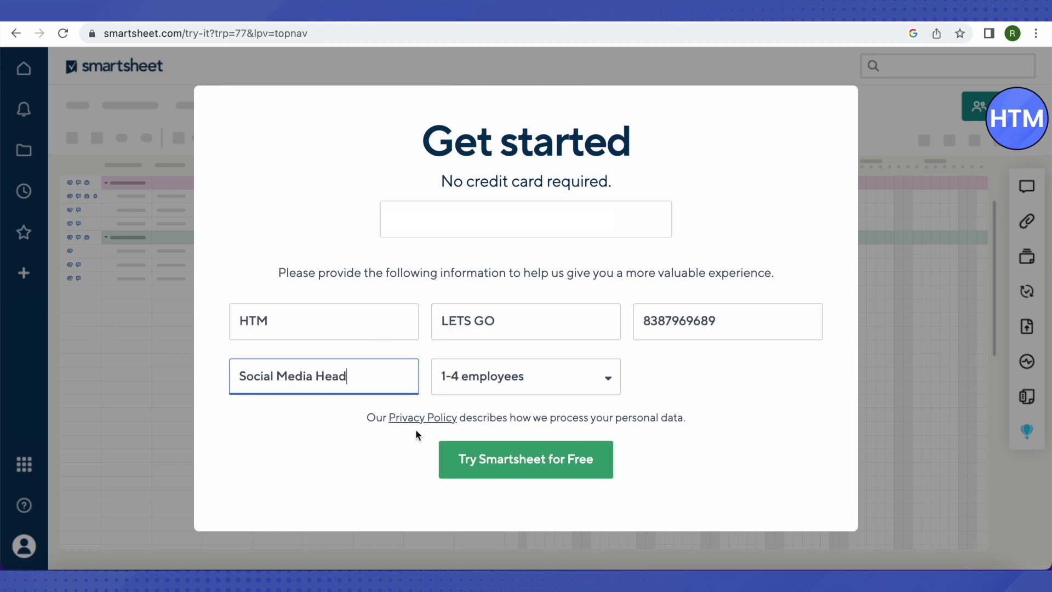
{"action": "left_click", "coordinate": [550, 471]}
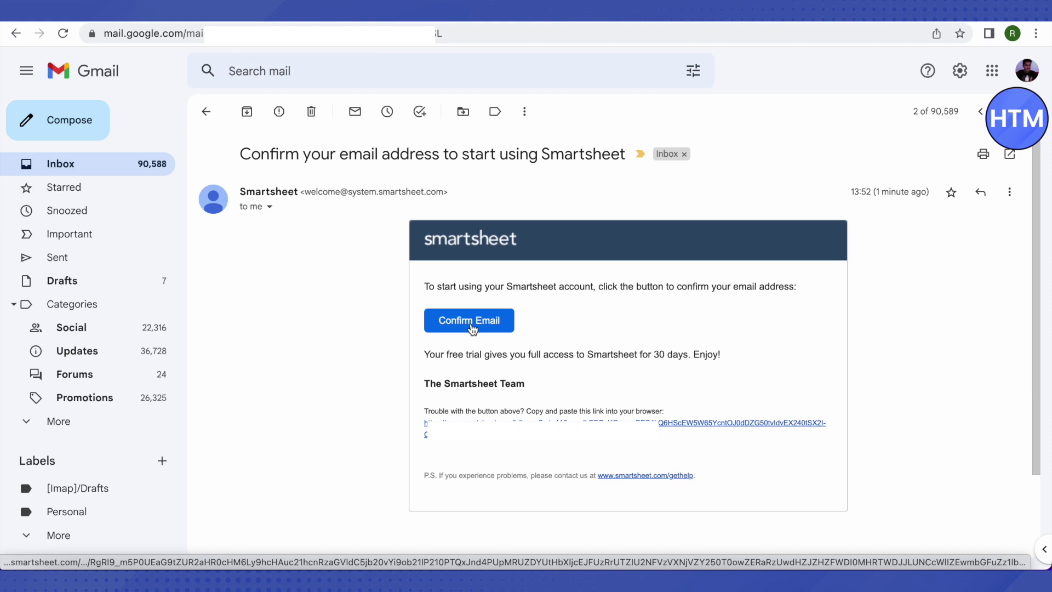
Confirm the email address from Smartsheet's message in Gmail
{"action": "left_click", "coordinate": [470, 324]}
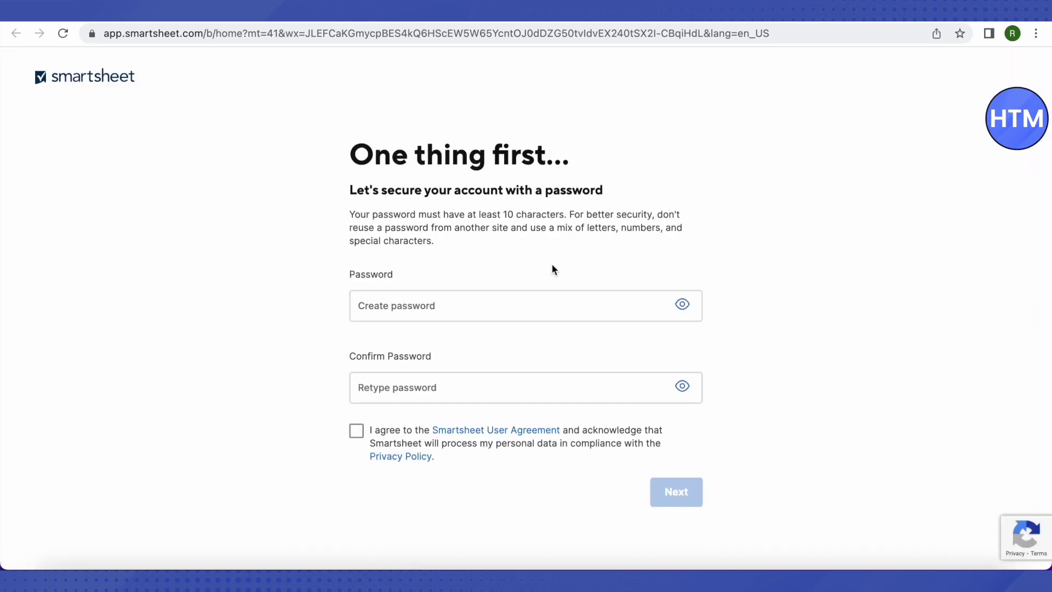
Set and confirm the account password, accept the User Agreement and continue
{"action": "left_click", "coordinate": [419, 305]}
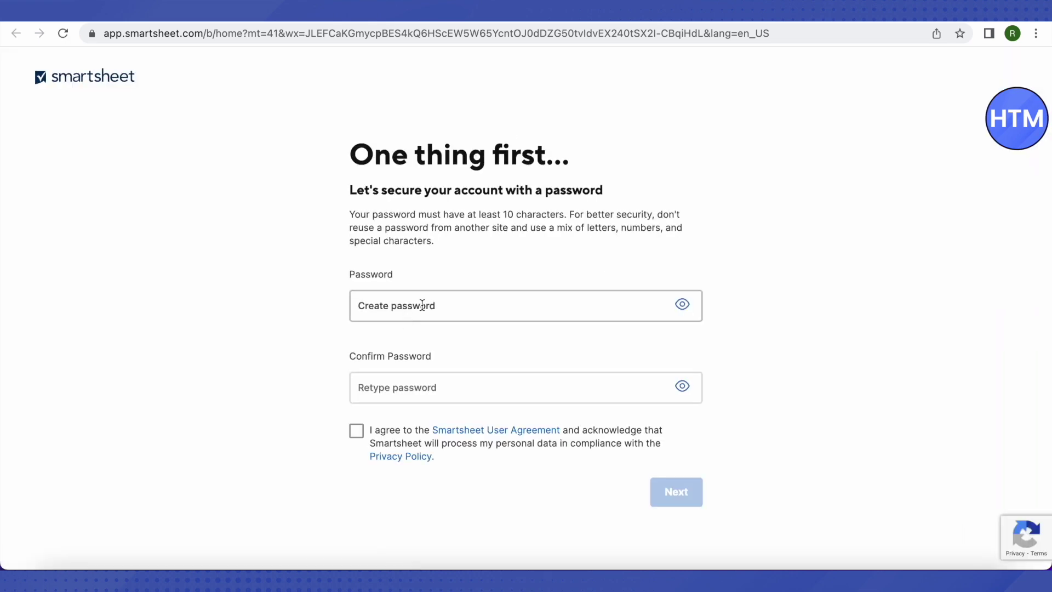
{"action": "left_click", "coordinate": [422, 305]}
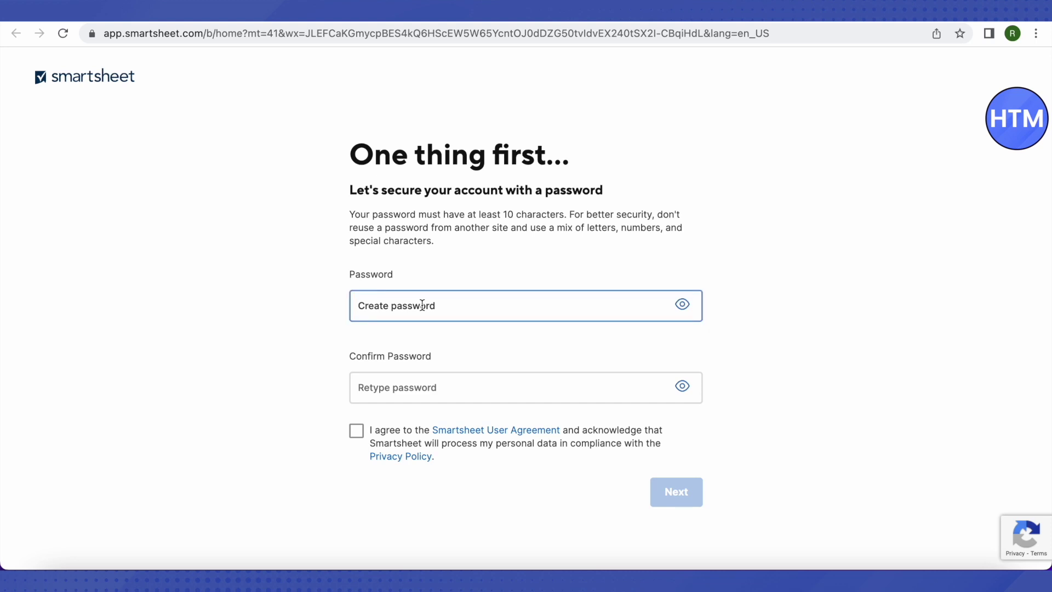
{"action": "type", "text": "***********"}
{"action": "key", "text": "Tab"}
{"action": "key", "text": "ctrl+v"}
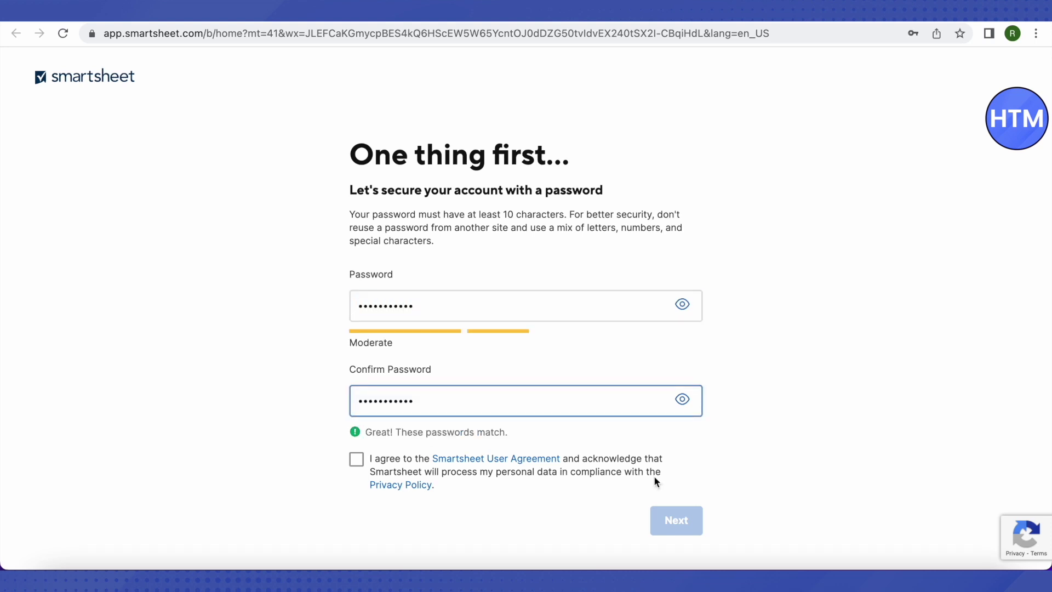
{"action": "left_click", "coordinate": [356, 463]}
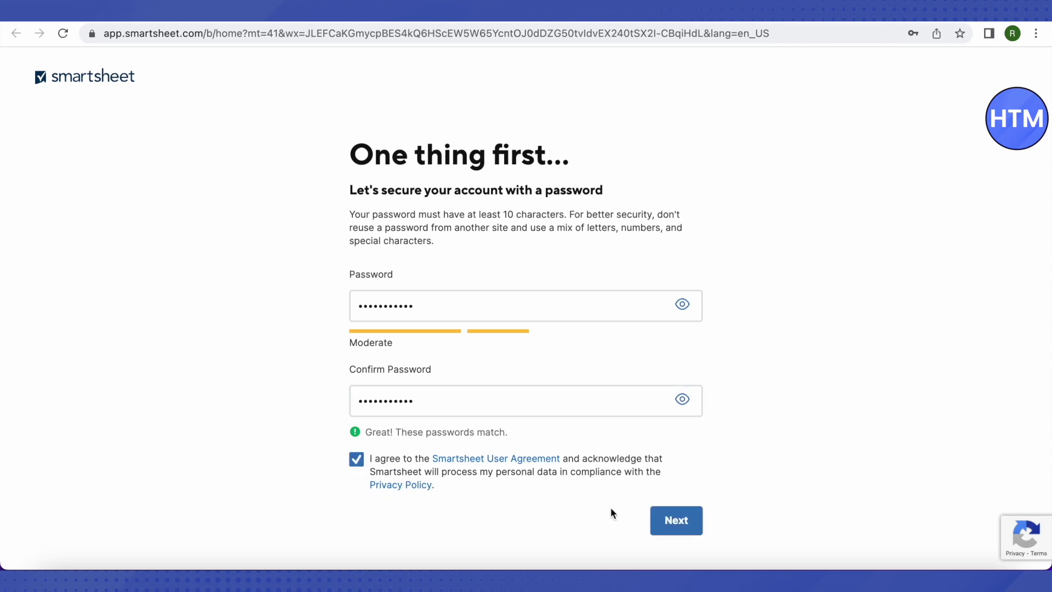
{"action": "left_click", "coordinate": [677, 522]}
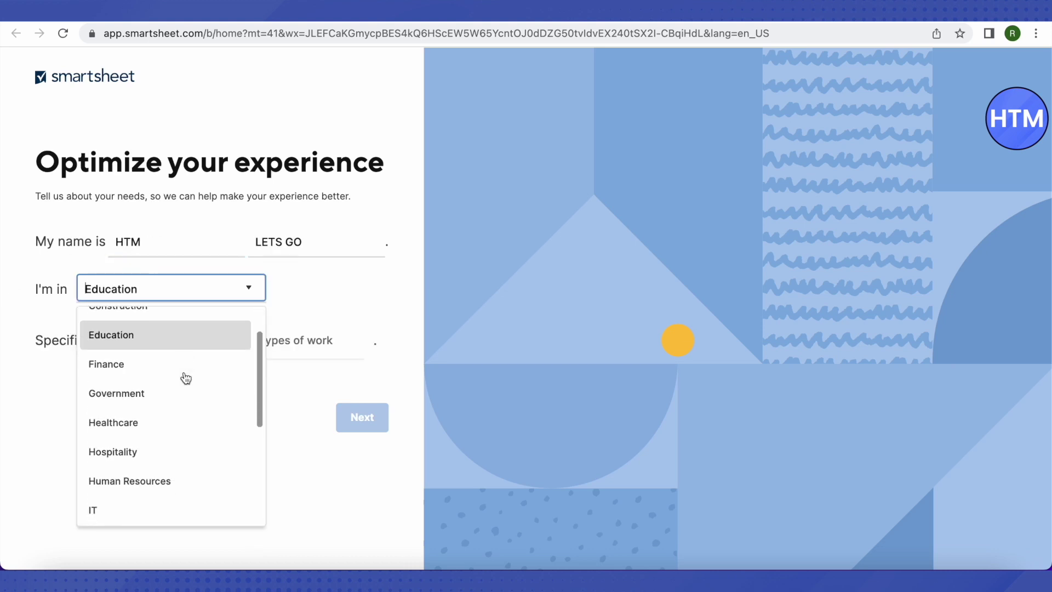
Choose Education as the team's industry on the profile page
{"action": "scroll", "coordinate": [181, 378], "scroll_direction": "down", "scroll_amount": 5}
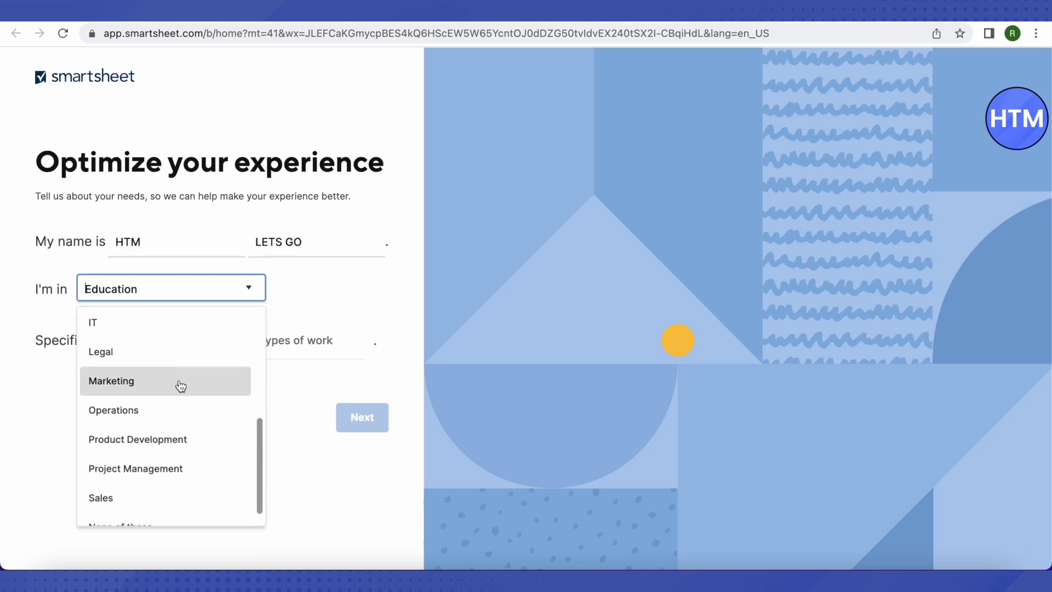
{"action": "scroll", "coordinate": [181, 387], "scroll_direction": "down", "scroll_amount": 1}
{"action": "scroll", "coordinate": [176, 403], "scroll_direction": "up", "scroll_amount": 5}
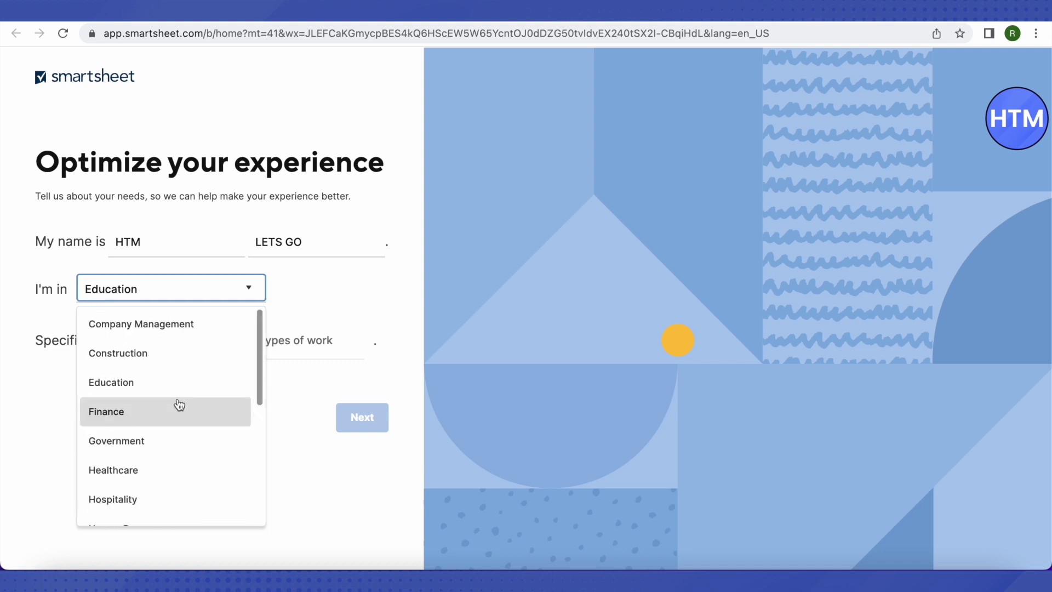
{"action": "left_click", "coordinate": [283, 392]}
Select Budgeting and Project management as work types and continue
{"action": "left_click", "coordinate": [259, 343]}
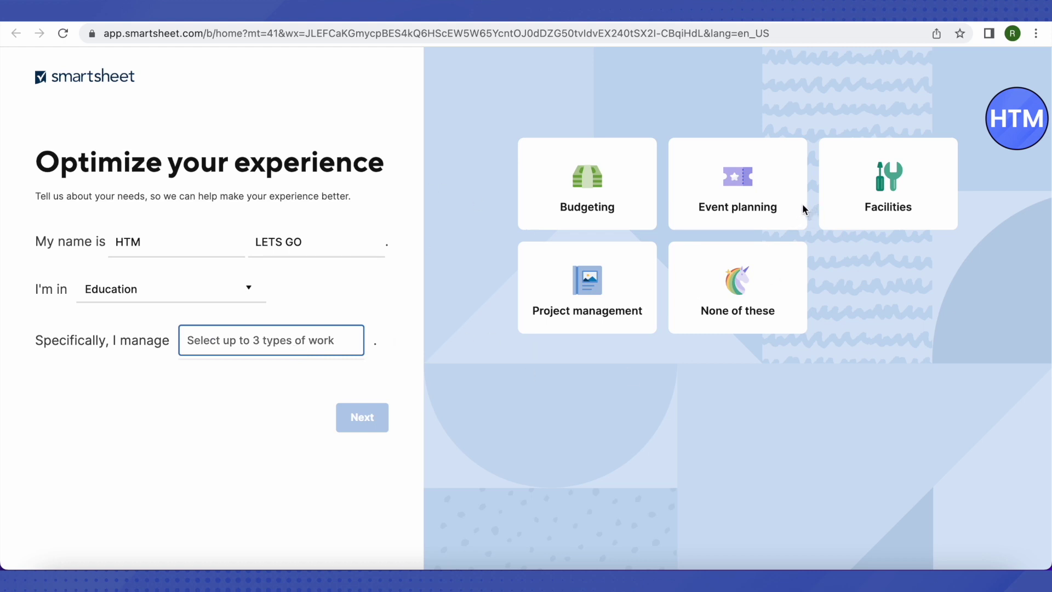
{"action": "left_click", "coordinate": [520, 183]}
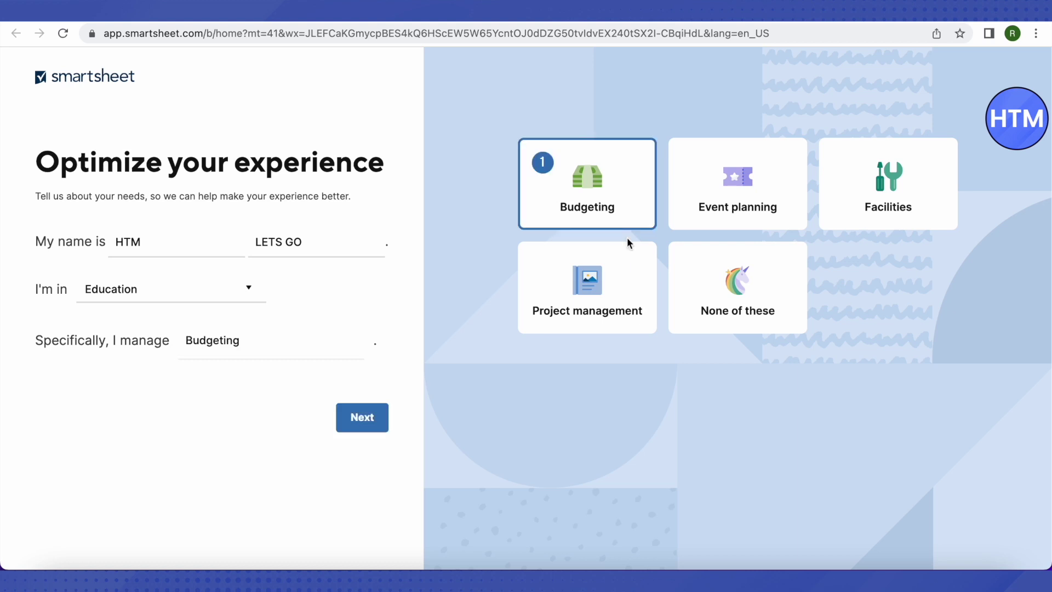
{"action": "left_click", "coordinate": [572, 293]}
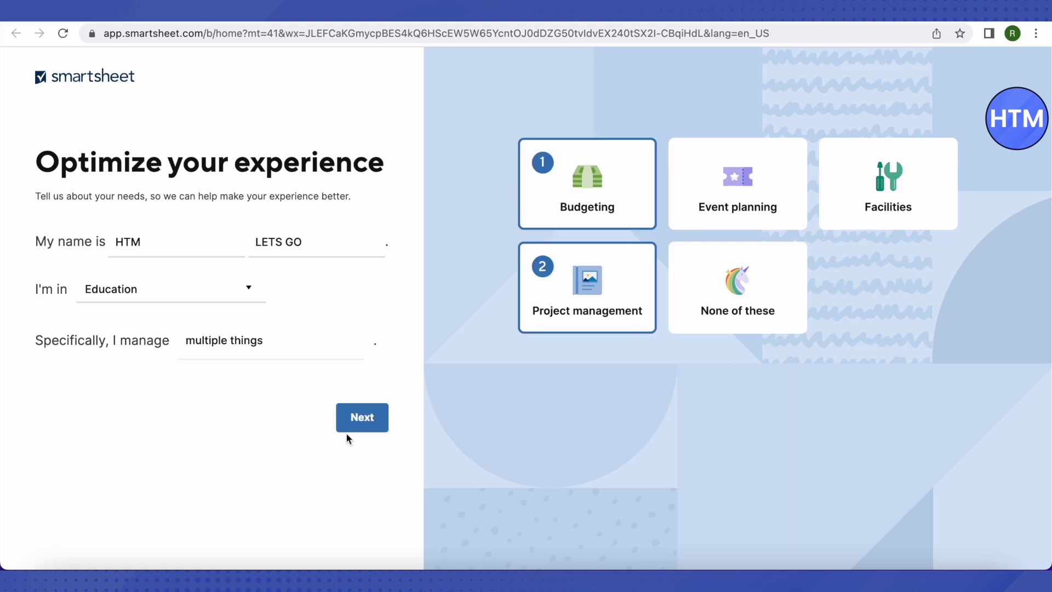
{"action": "left_click", "coordinate": [364, 426]}
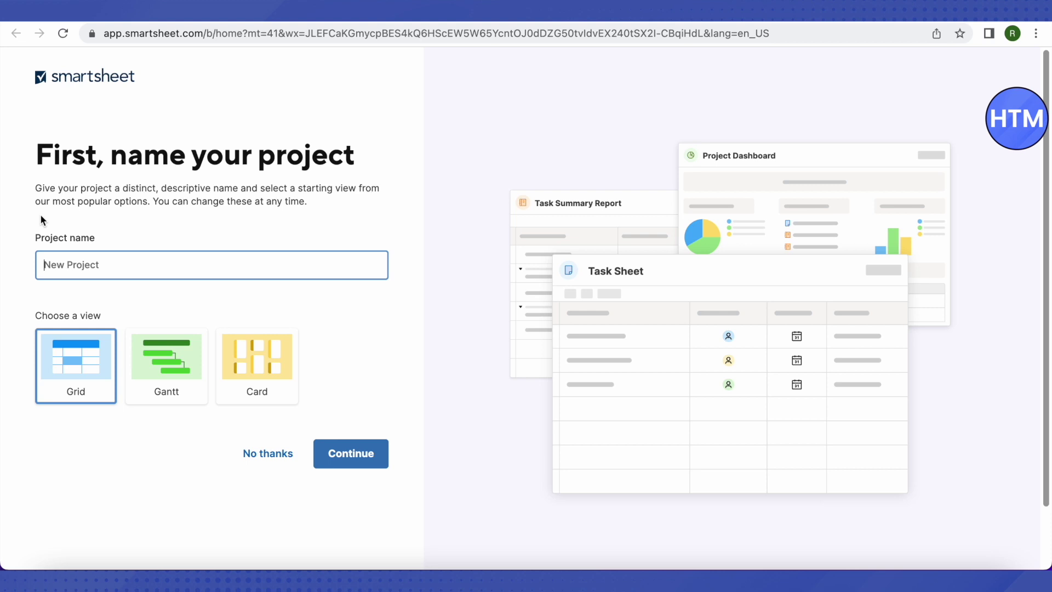
Name the project 'HTM TEST' with Card as its starting view, after comparing Grid and Gantt
{"action": "type", "text": "HTM TEST"}
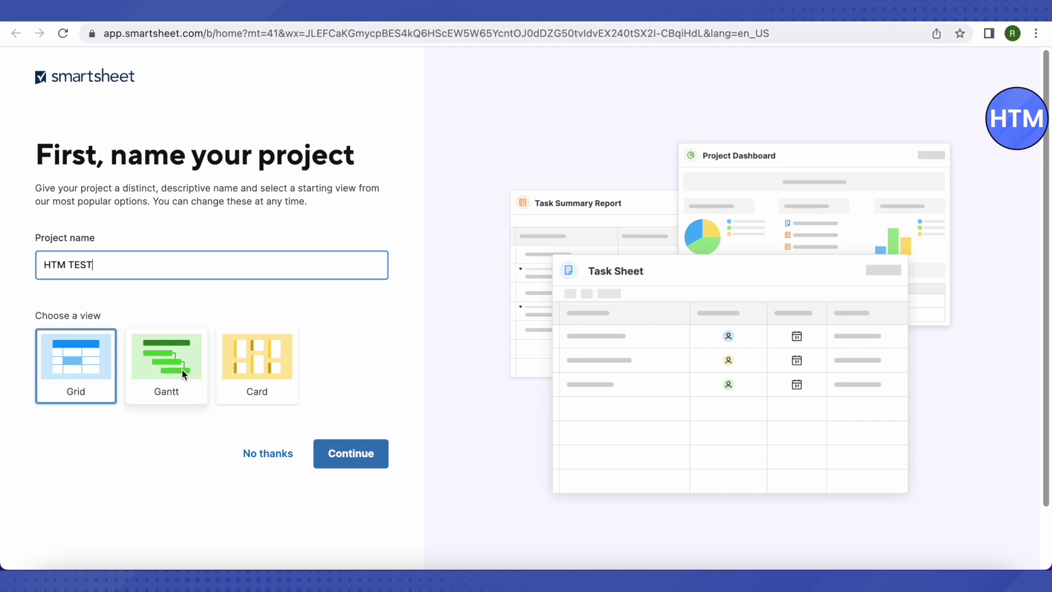
{"action": "left_click", "coordinate": [162, 368]}
{"action": "left_click", "coordinate": [249, 373]}
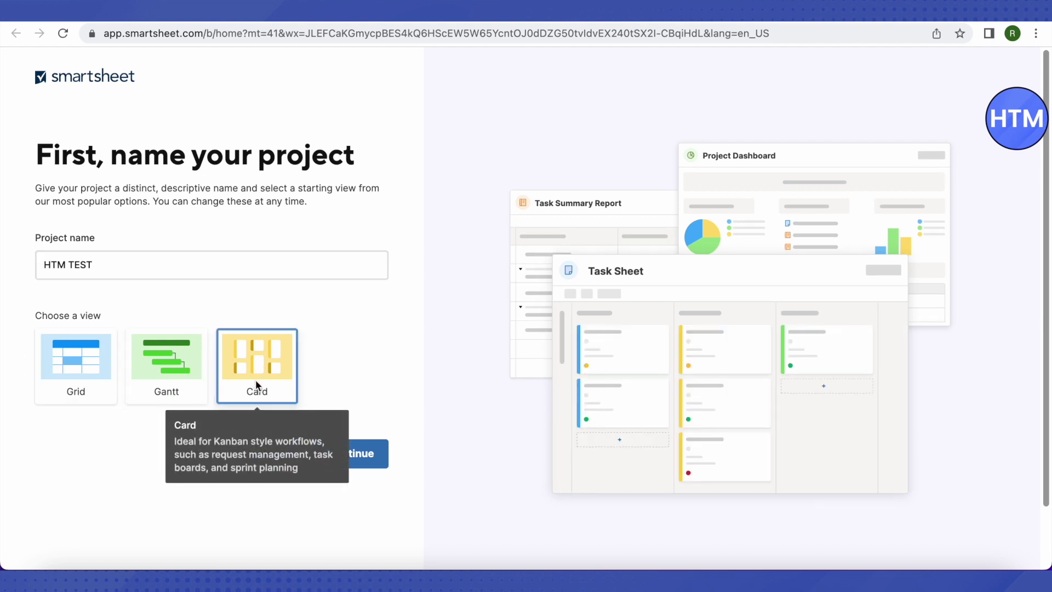
{"action": "left_click", "coordinate": [53, 370]}
{"action": "left_click", "coordinate": [191, 368]}
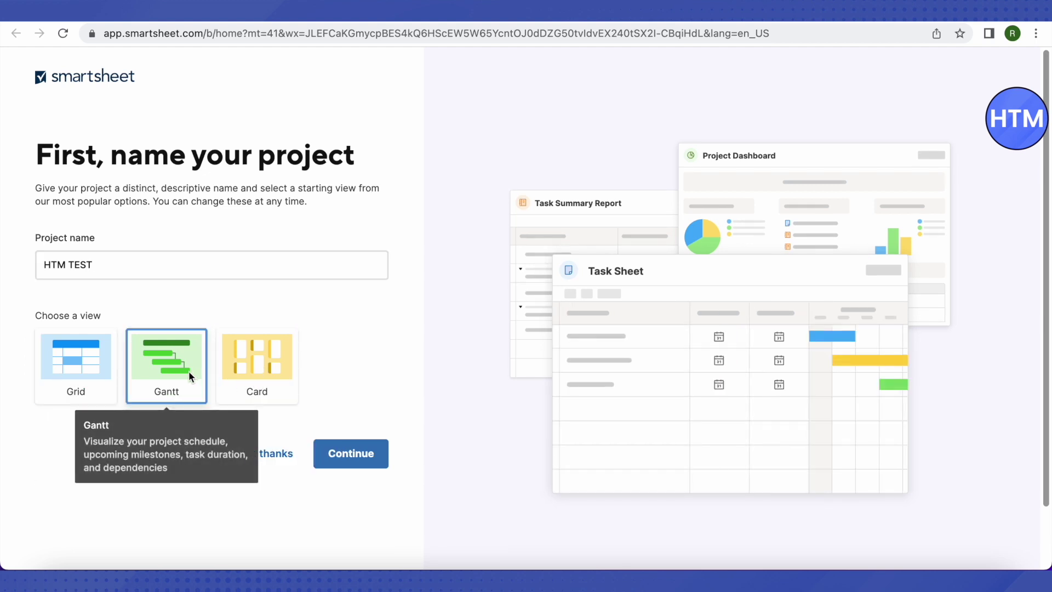
{"action": "left_click", "coordinate": [249, 362]}
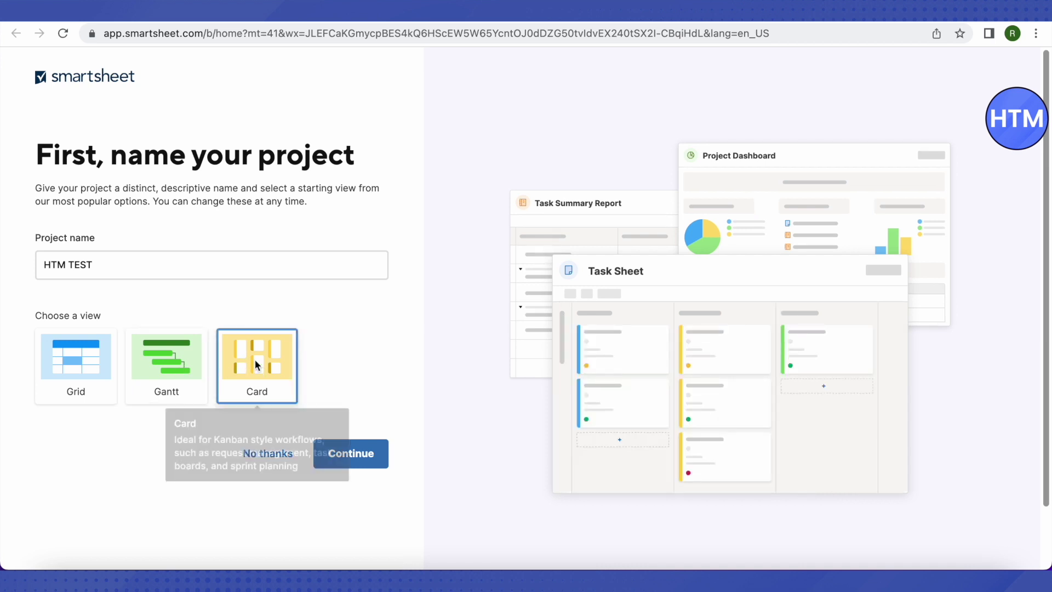
{"action": "left_click", "coordinate": [74, 364]}
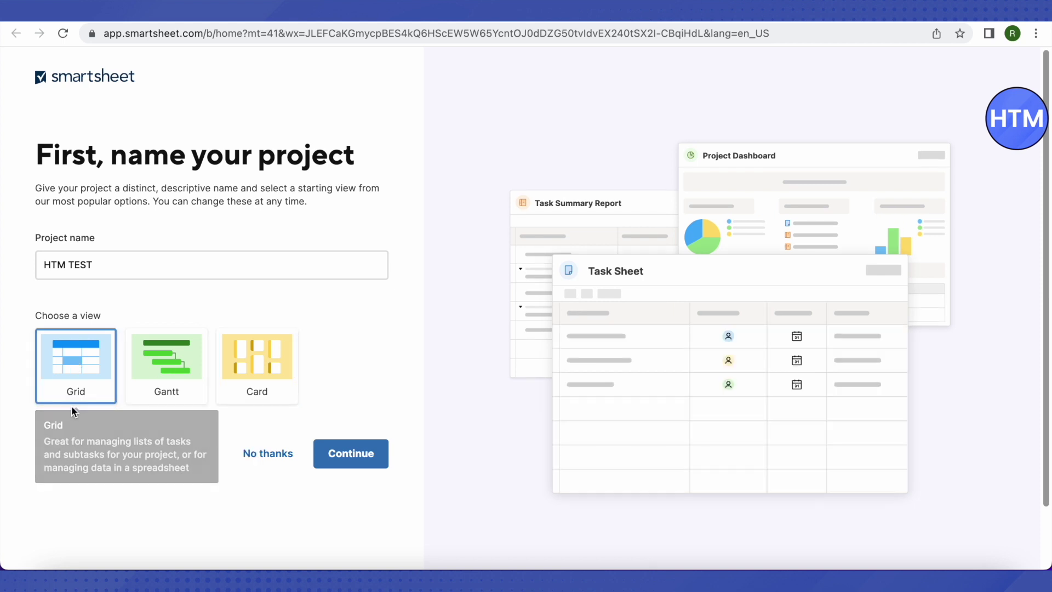
{"action": "left_click", "coordinate": [271, 363]}
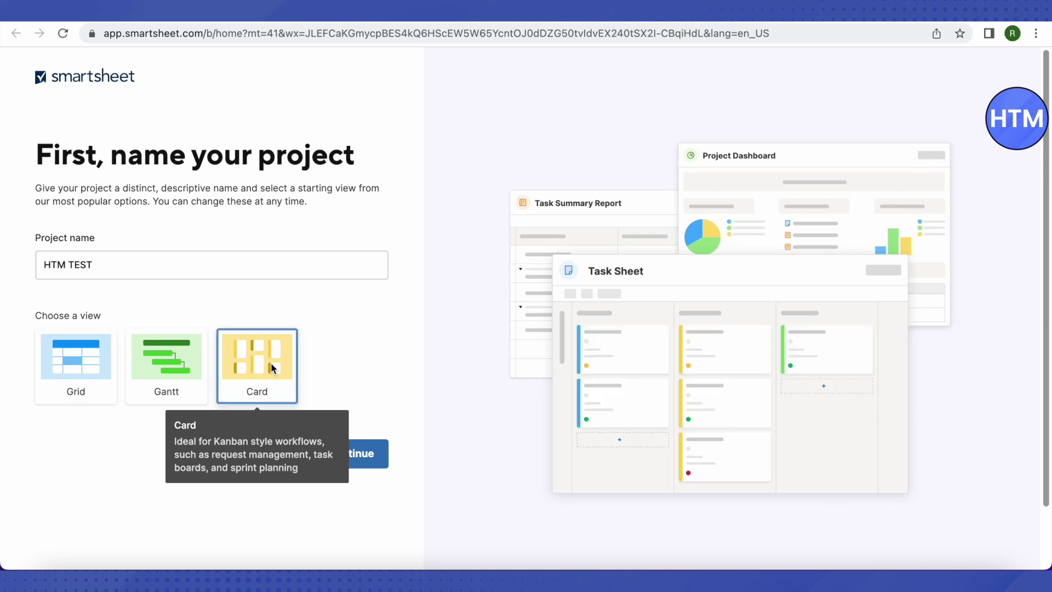
{"action": "left_click", "coordinate": [349, 461]}
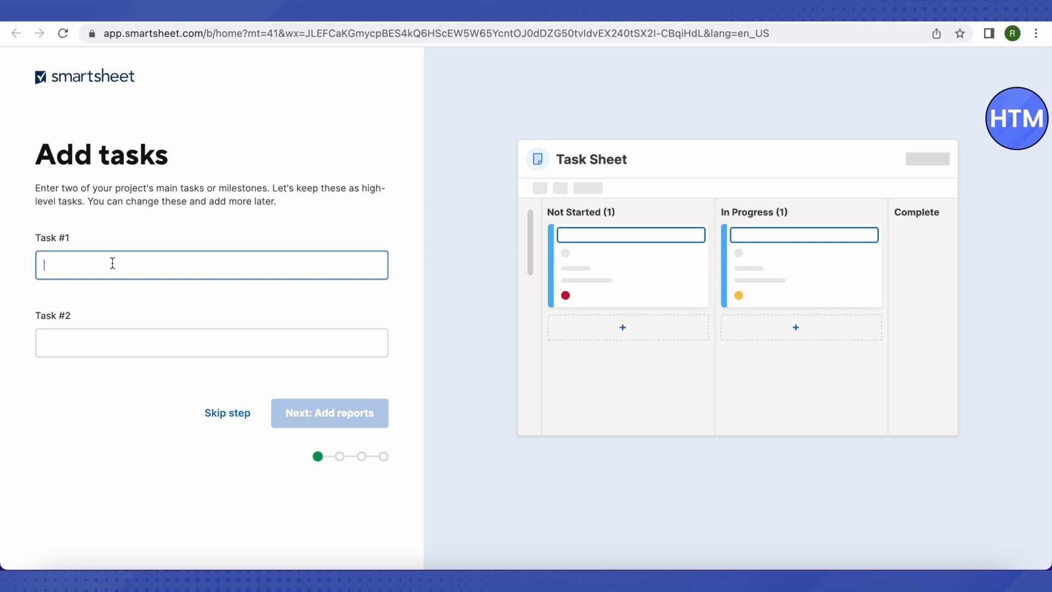
Enter 'Researching' and 'Scripting' as the project's two tasks
{"action": "type", "text": "Researching"}
{"action": "left_click", "coordinate": [70, 348]}
{"action": "type", "text": "ipting"}
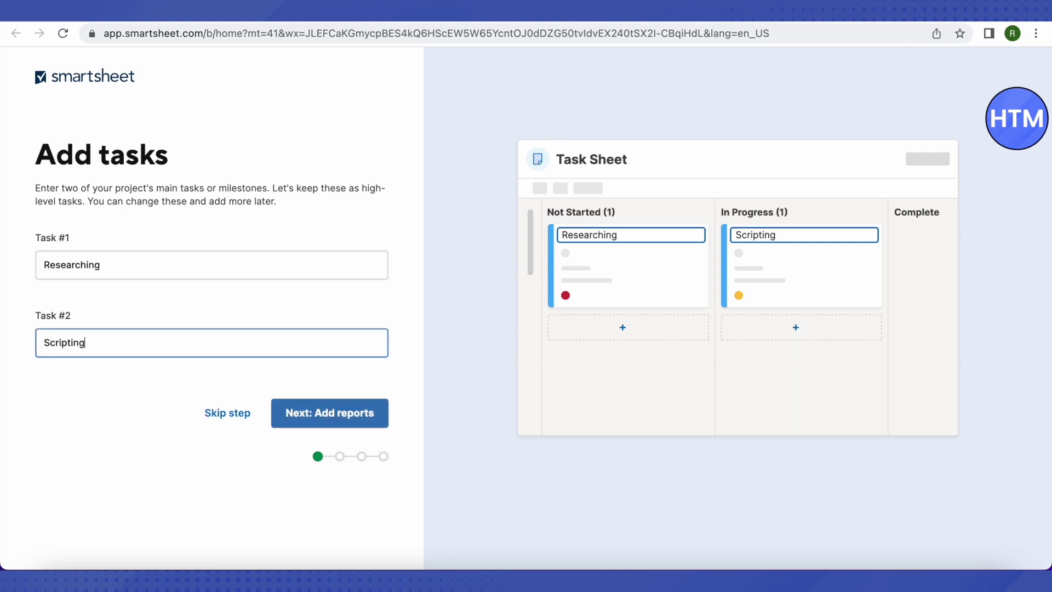
Advance past the reports and dashboard steps to team invites
{"action": "left_click", "coordinate": [337, 424]}
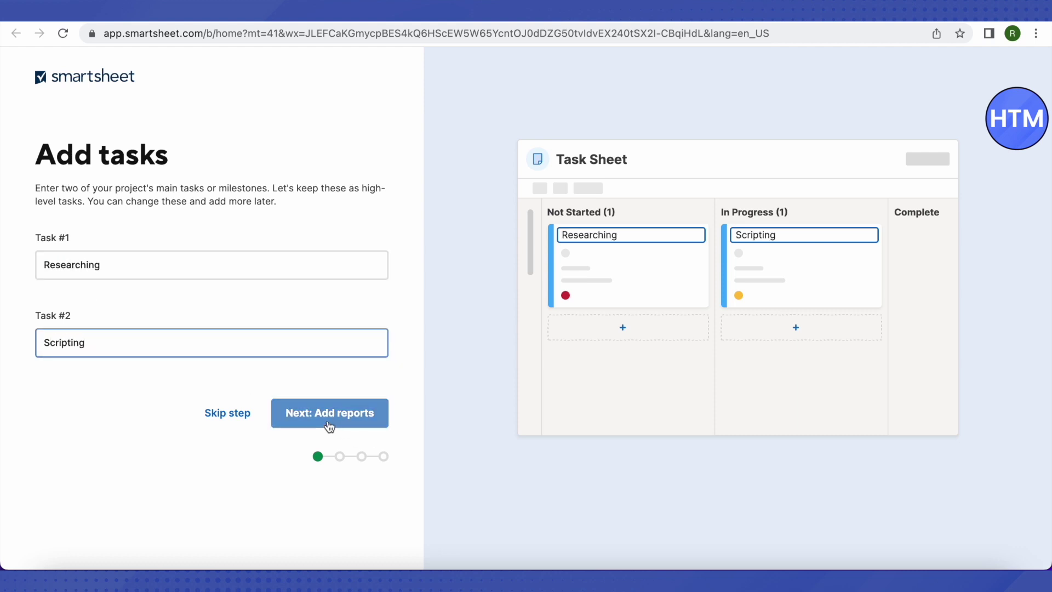
{"action": "left_click", "coordinate": [283, 355]}
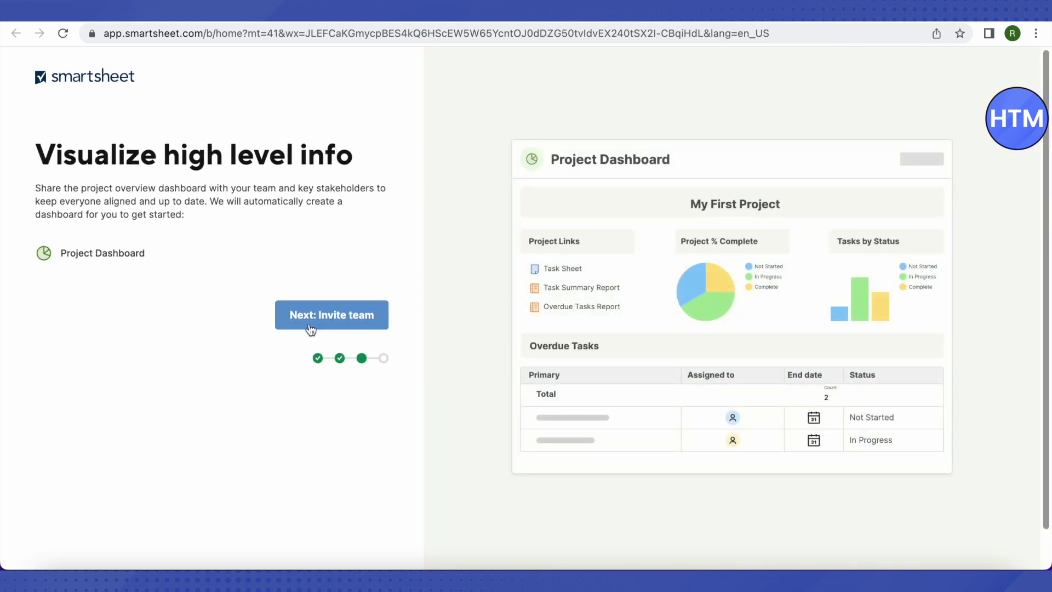
{"action": "left_click", "coordinate": [312, 321]}
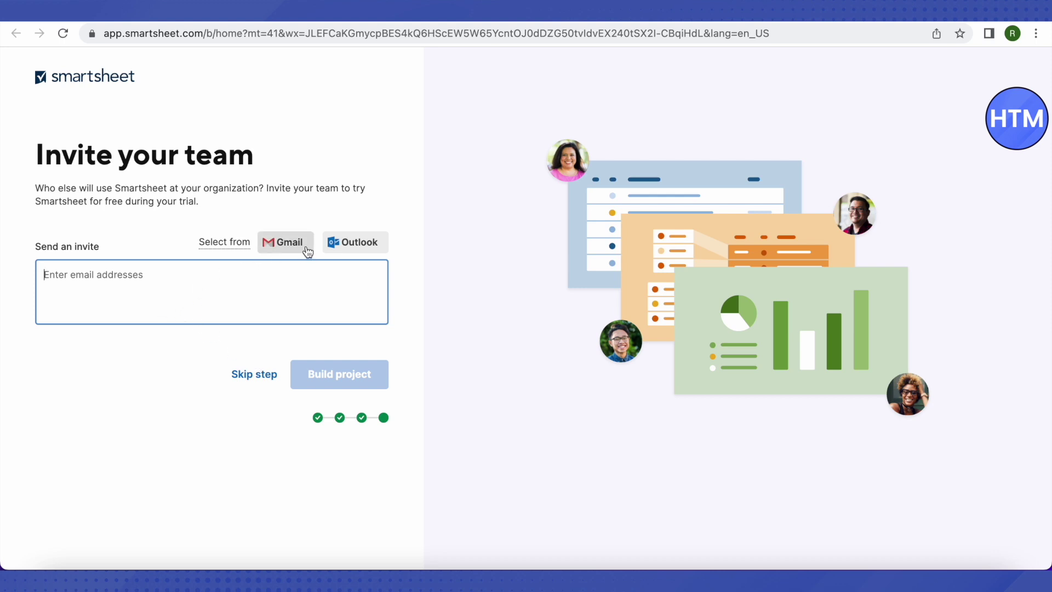
Skip inviting teammates so the HTM TEST workspace gets built
{"action": "left_click", "coordinate": [243, 384]}
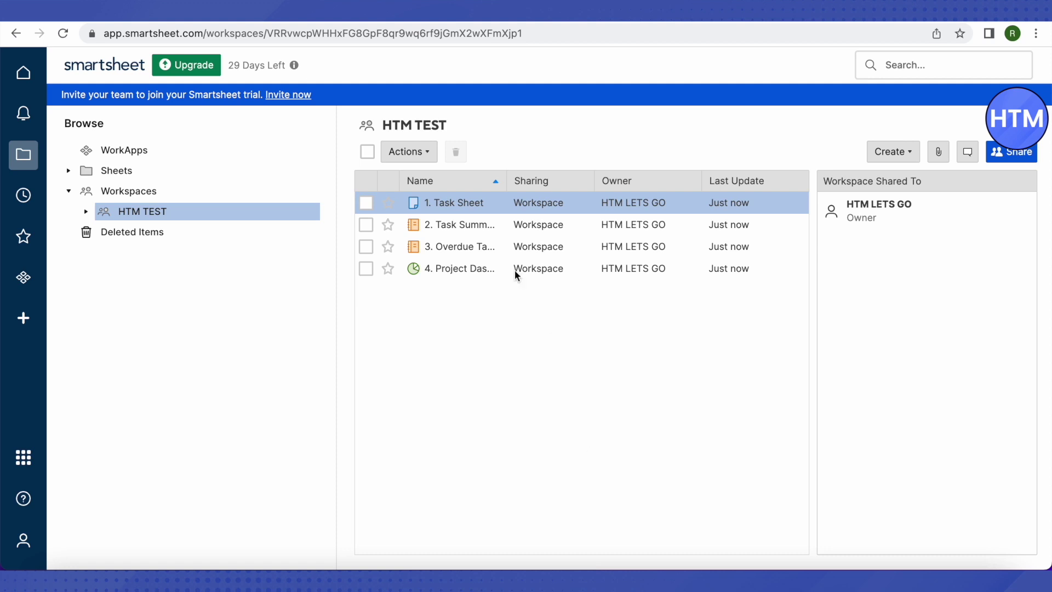
Open the Task Sheet and close the Get Started tour
{"action": "left_click", "coordinate": [453, 204]}
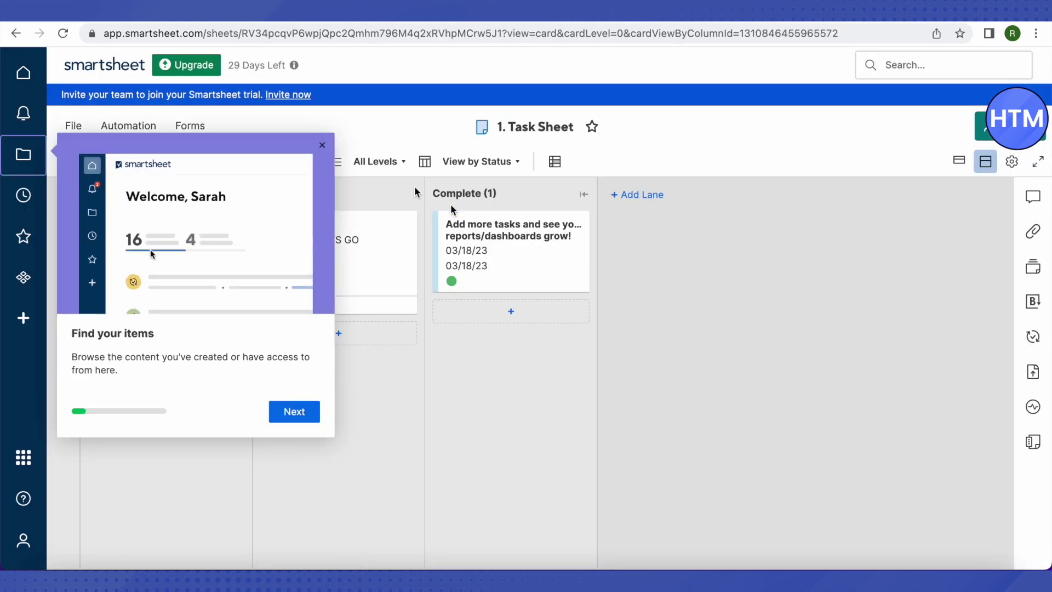
{"action": "left_click", "coordinate": [321, 147]}
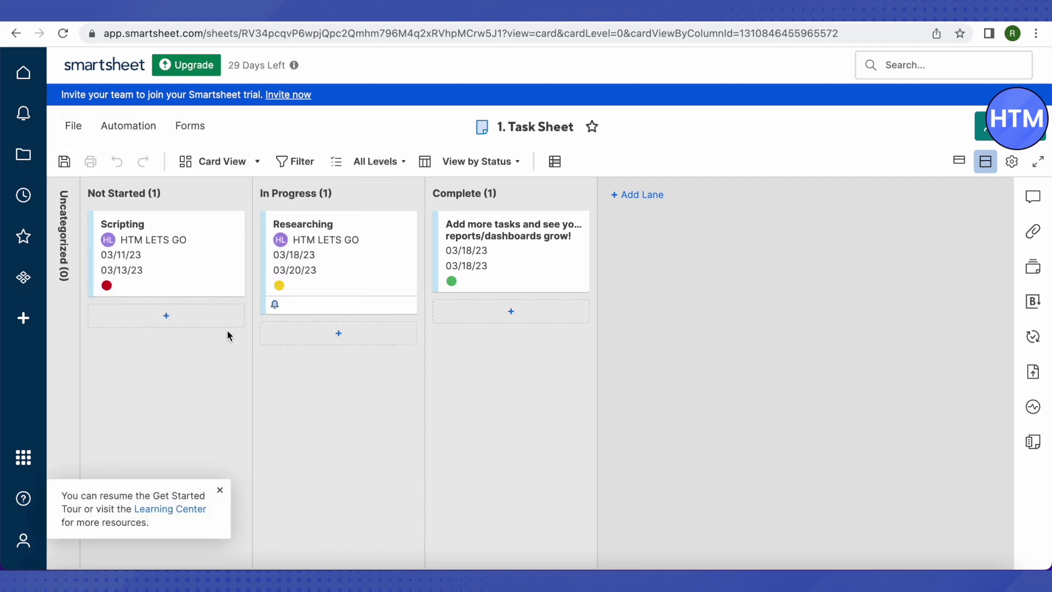
Place Researching and then Scripting in the In Progress lane, leaving Not Started empty
{"action": "mouse_move", "coordinate": [140, 256]}
{"action": "left_mouse_down"}
{"action": "mouse_move", "coordinate": [291, 386]}
{"action": "mouse_move", "coordinate": [324, 364]}
{"action": "mouse_move", "coordinate": [122, 257]}
{"action": "mouse_move", "coordinate": [153, 258]}
{"action": "left_mouse_up"}
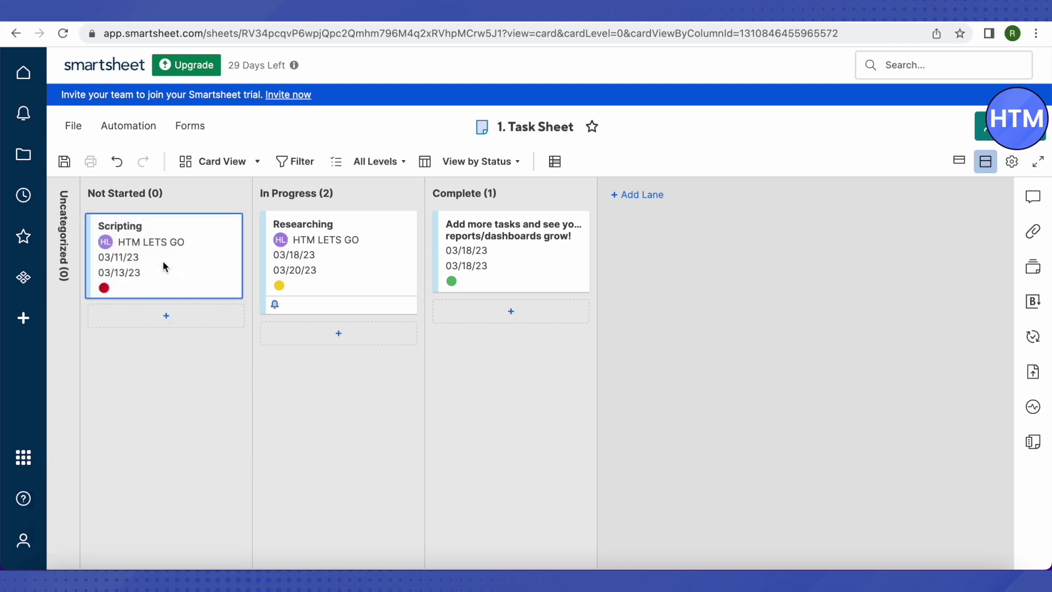
{"action": "left_click_drag", "start_coordinate": [345, 265], "coordinate": [179, 263]}
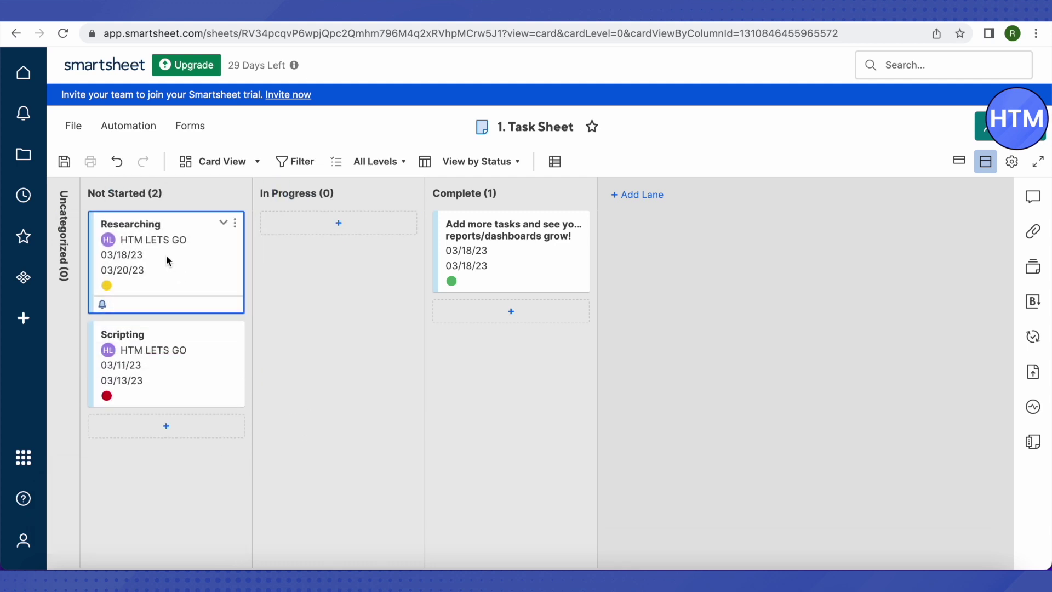
{"action": "left_click_drag", "start_coordinate": [156, 257], "coordinate": [316, 280]}
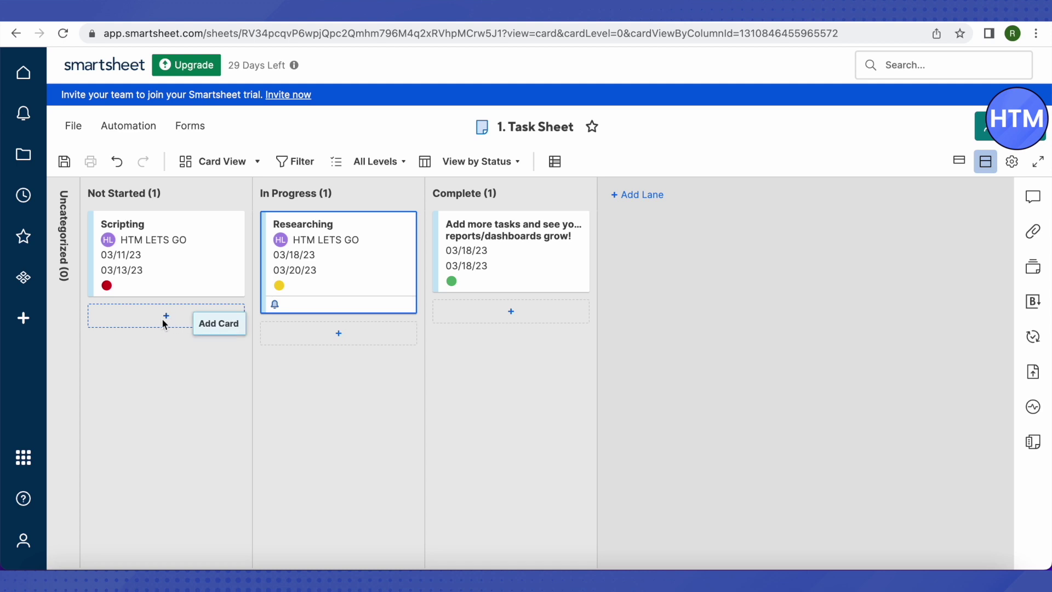
{"action": "left_click_drag", "start_coordinate": [171, 266], "coordinate": [342, 373]}
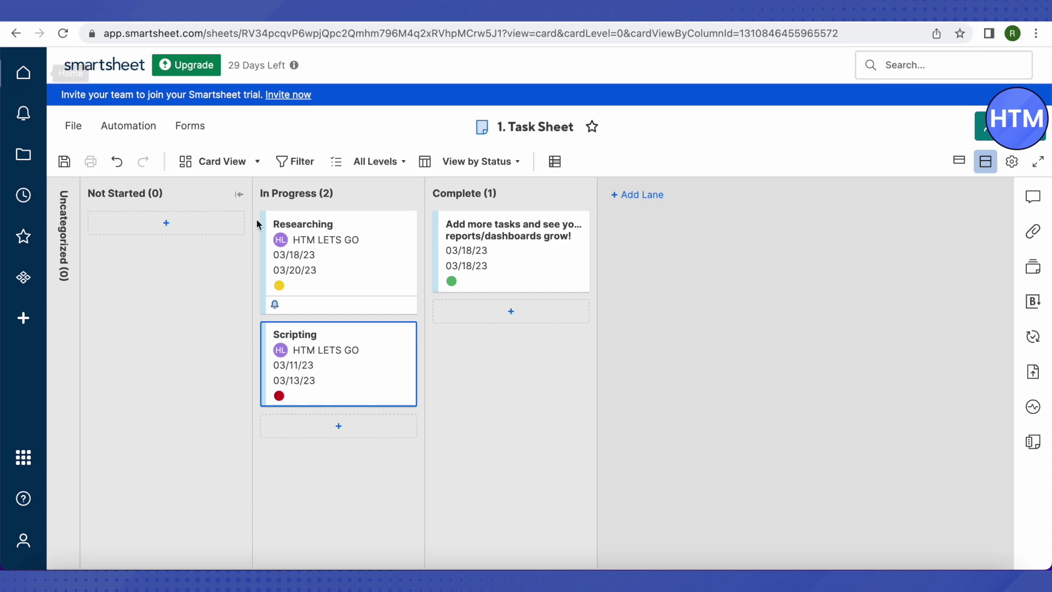
{"action": "left_click", "coordinate": [23, 322]}
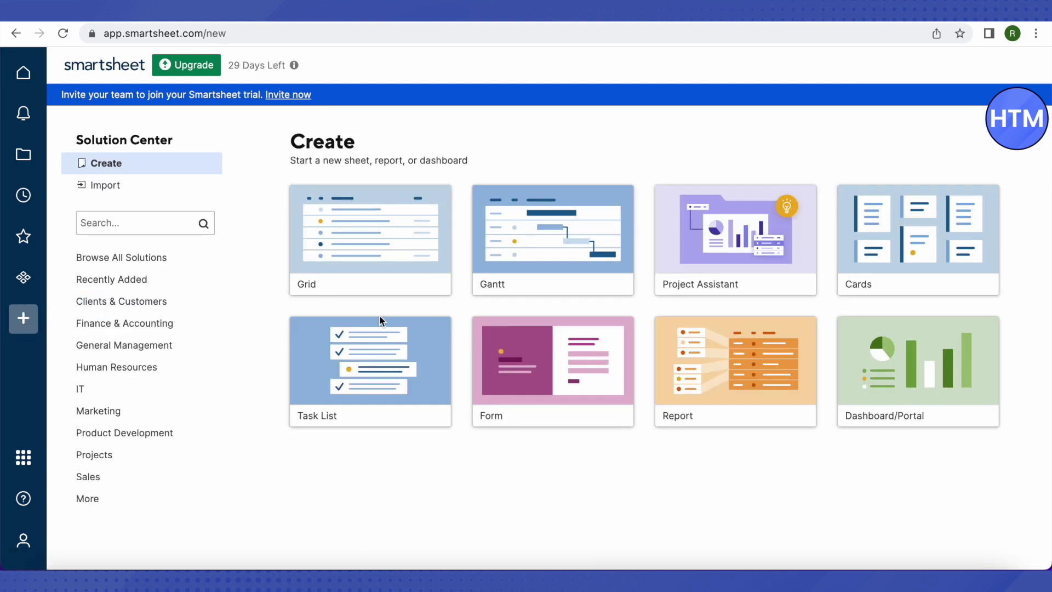
Search Solution Center templates for 'Task' and browse results like Daily Task Manager
{"action": "left_click", "coordinate": [107, 225]}
{"action": "type", "text": "Task"}
{"action": "key", "text": "Return"}
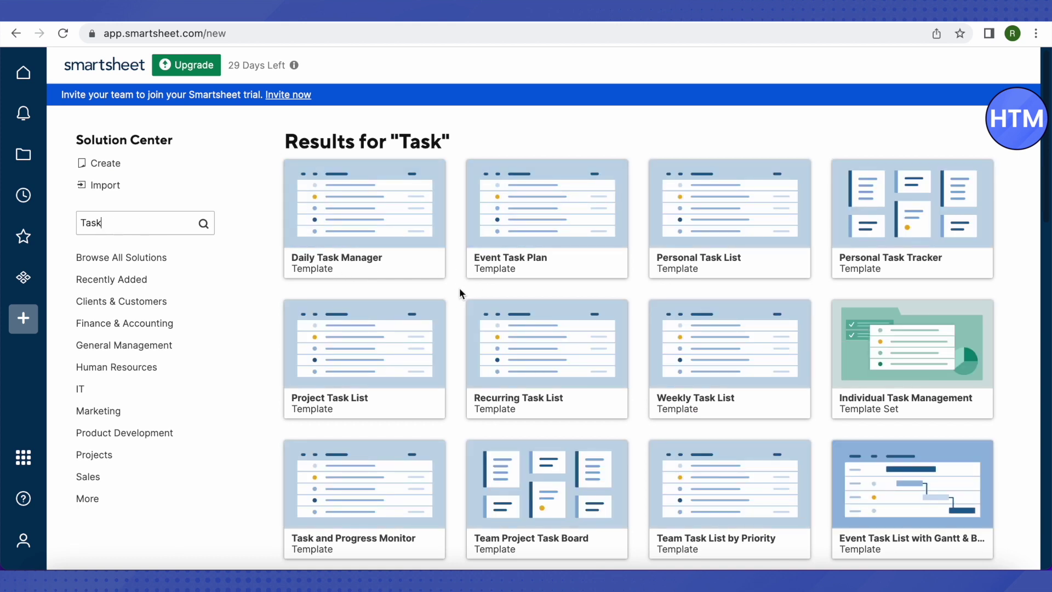
{"action": "scroll", "coordinate": [461, 287], "scroll_direction": "down", "scroll_amount": 13}
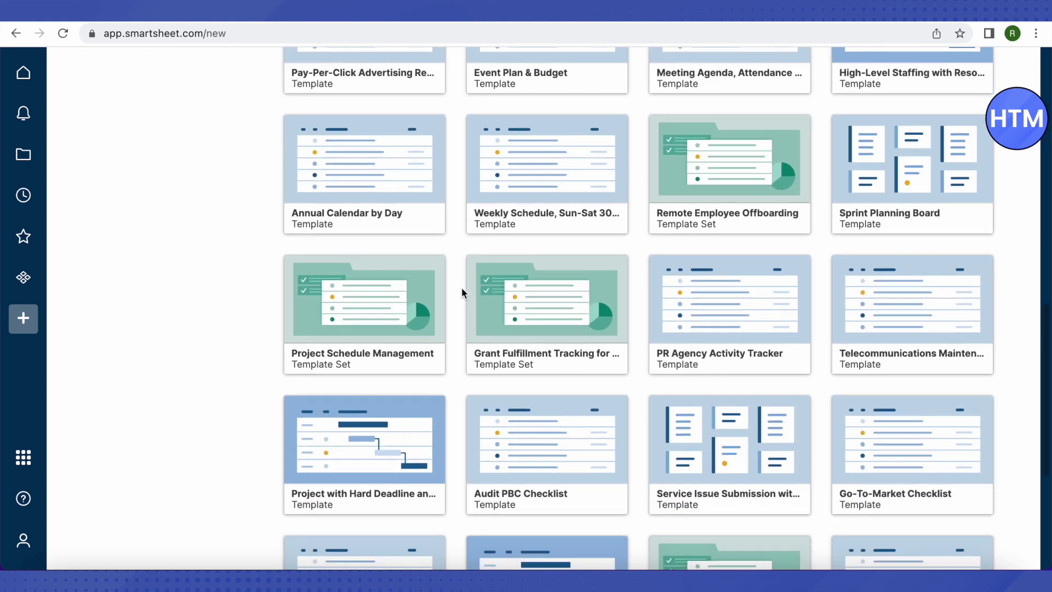
{"action": "scroll", "coordinate": [461, 287], "scroll_direction": "down", "scroll_amount": 5}
{"action": "scroll", "coordinate": [461, 287], "scroll_direction": "up", "scroll_amount": 20}
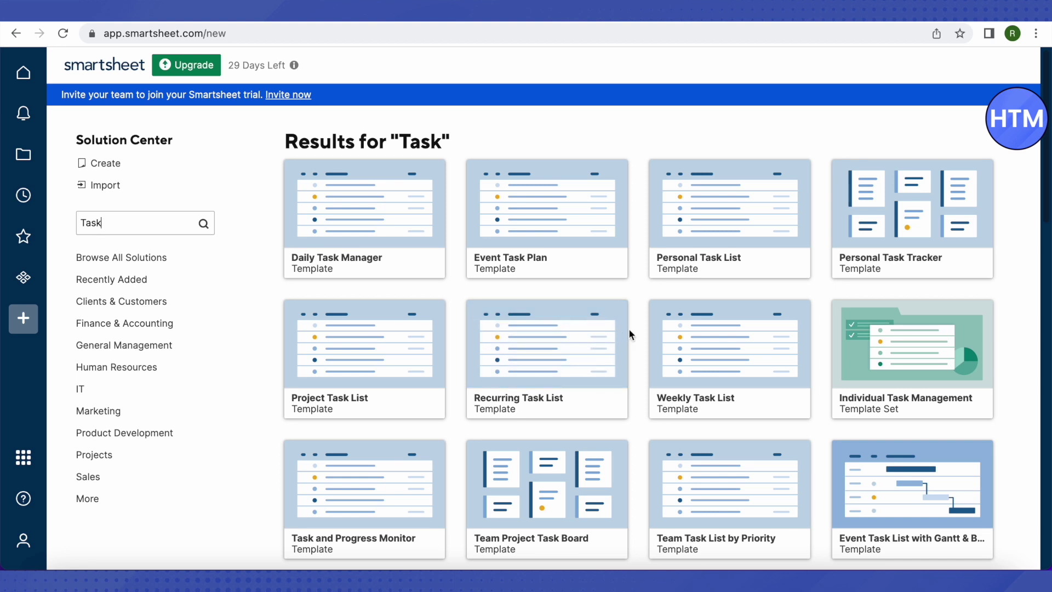
{"action": "scroll", "coordinate": [629, 333], "scroll_direction": "down", "scroll_amount": 5}
{"action": "scroll", "coordinate": [627, 332], "scroll_direction": "up", "scroll_amount": 5}
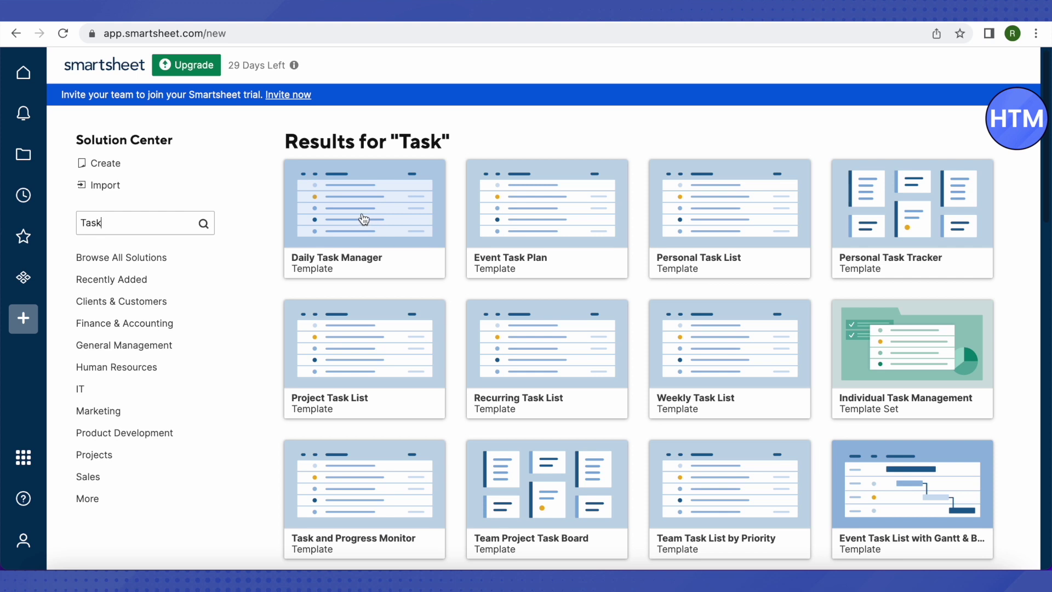
Compare the Daily Task Manager and Recurring Task List templates, then use Daily Task Manager
{"action": "left_click", "coordinate": [363, 219]}
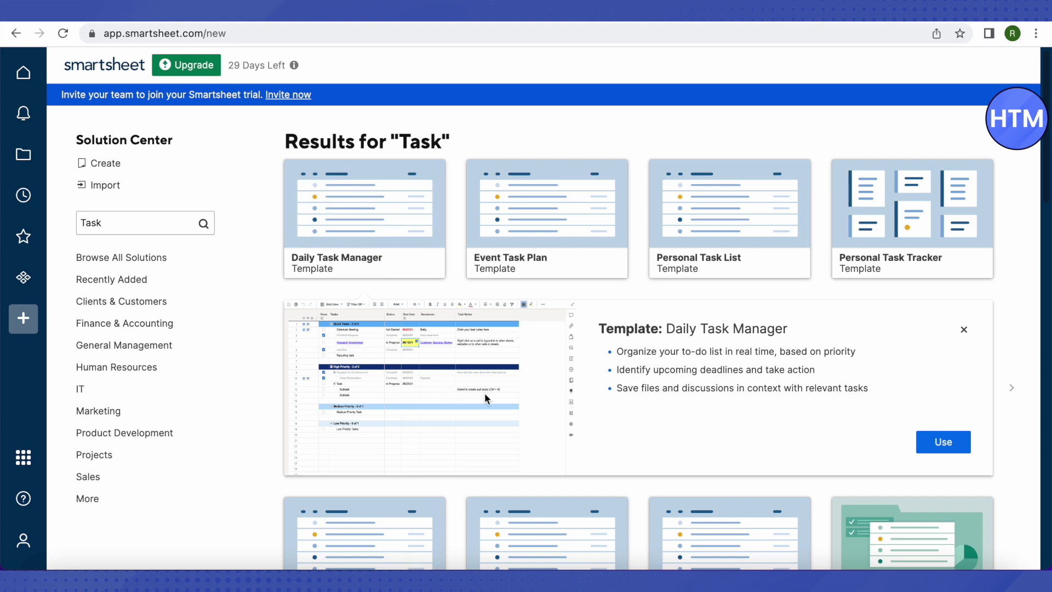
{"action": "scroll", "coordinate": [570, 400], "scroll_direction": "down", "scroll_amount": 1}
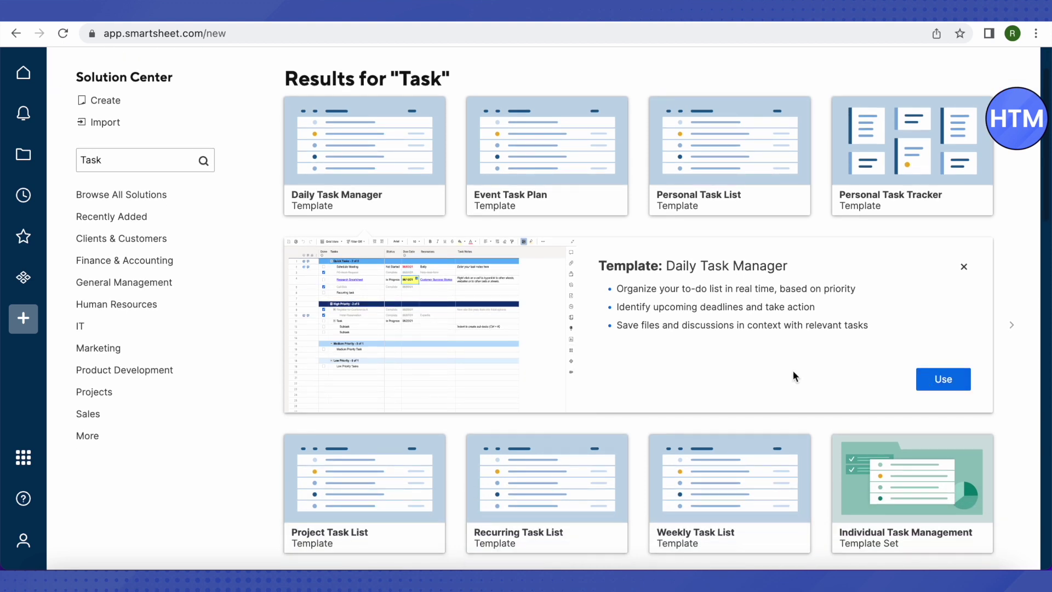
{"action": "scroll", "coordinate": [796, 378], "scroll_direction": "down", "scroll_amount": 4}
{"action": "left_click", "coordinate": [537, 264]}
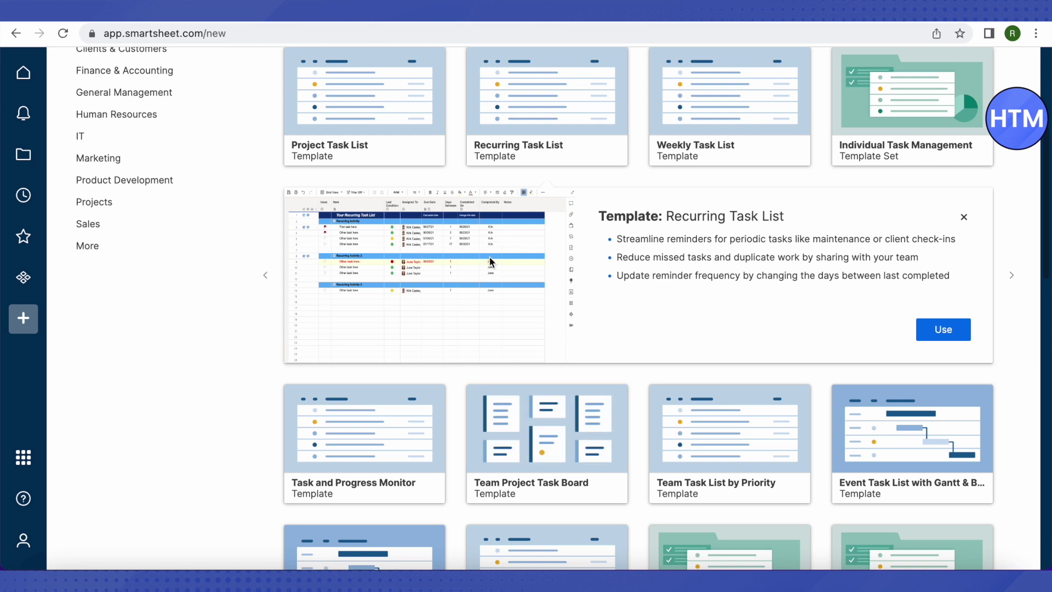
{"action": "scroll", "coordinate": [483, 266], "scroll_direction": "up", "scroll_amount": 5}
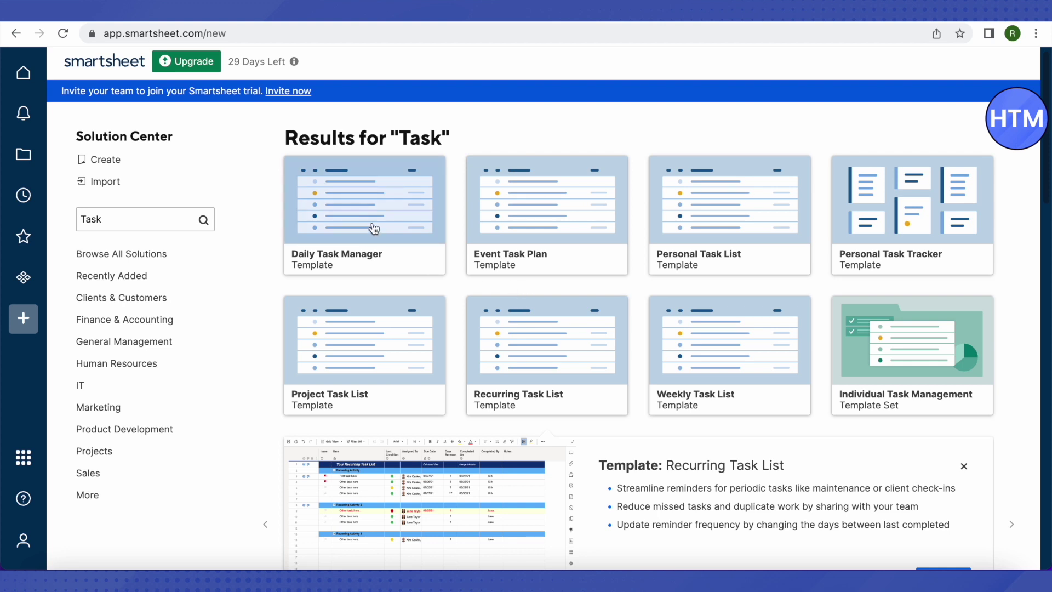
{"action": "left_click", "coordinate": [373, 226]}
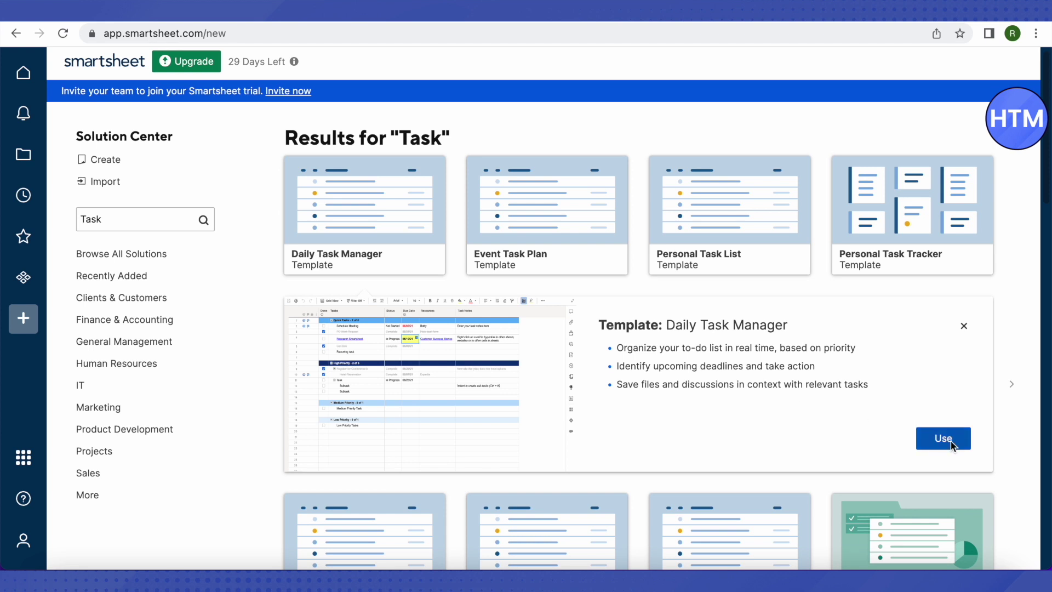
{"action": "left_click", "coordinate": [947, 442]}
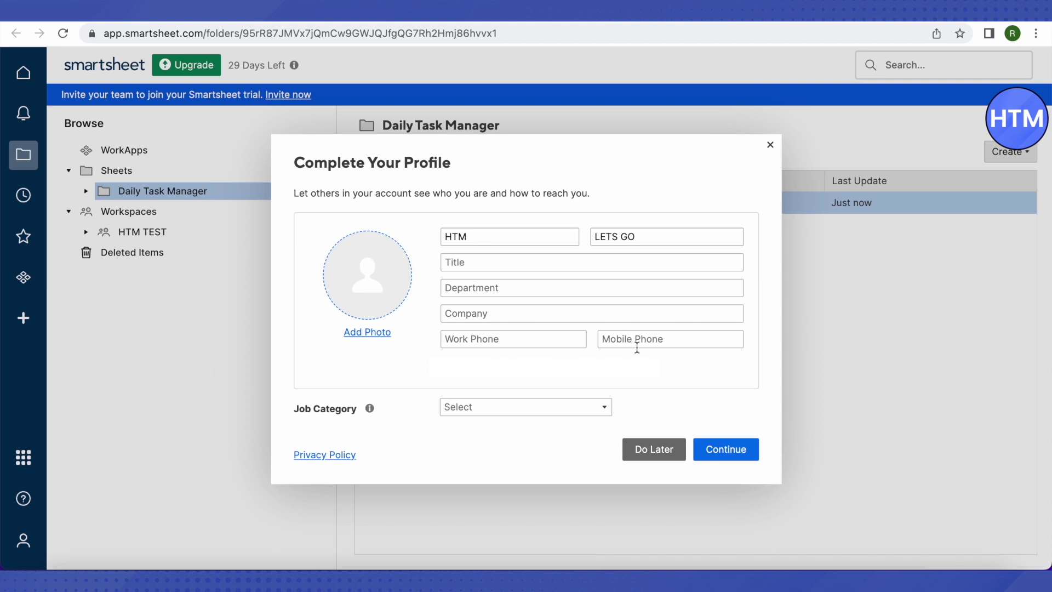
Dismiss the Complete Your Profile dialog with Do Later
{"action": "left_click", "coordinate": [652, 456]}
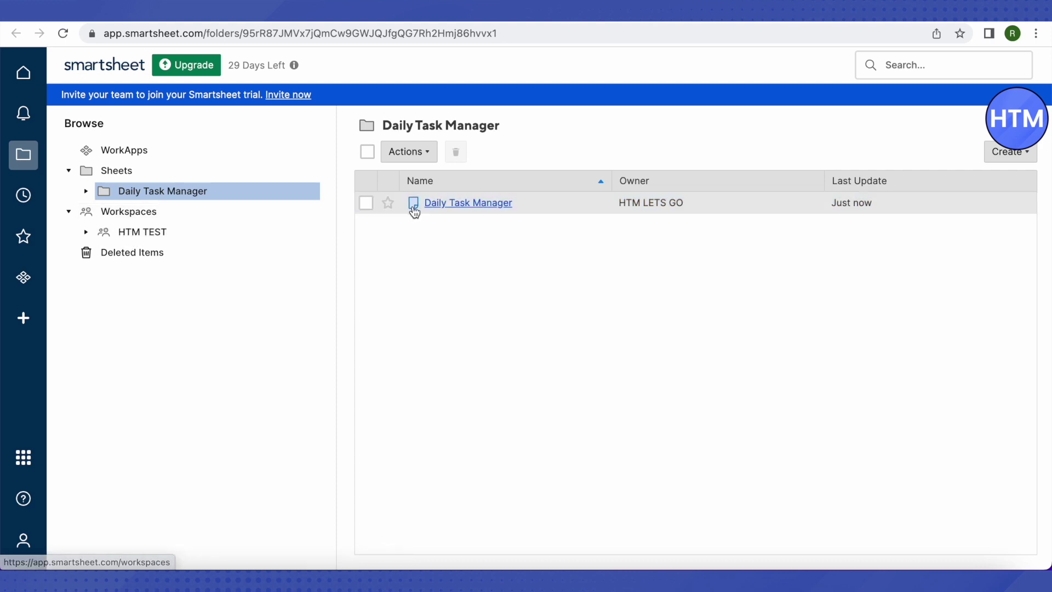
Open the Daily Task Manager sheet and toggle Research Smartsheet's Done checkbox on and off
{"action": "left_click", "coordinate": [477, 204]}
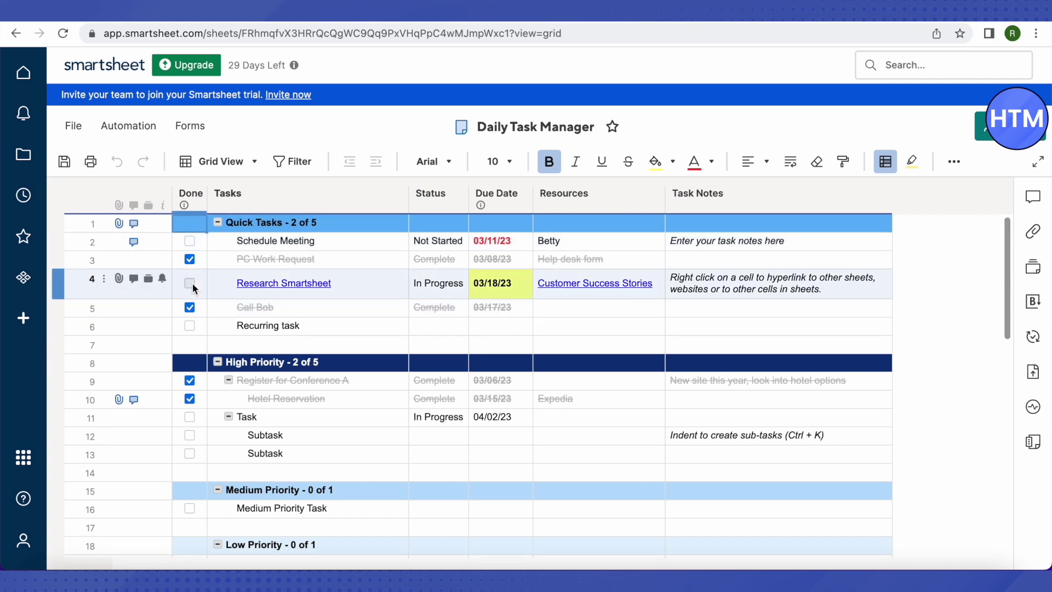
{"action": "left_click", "coordinate": [189, 284]}
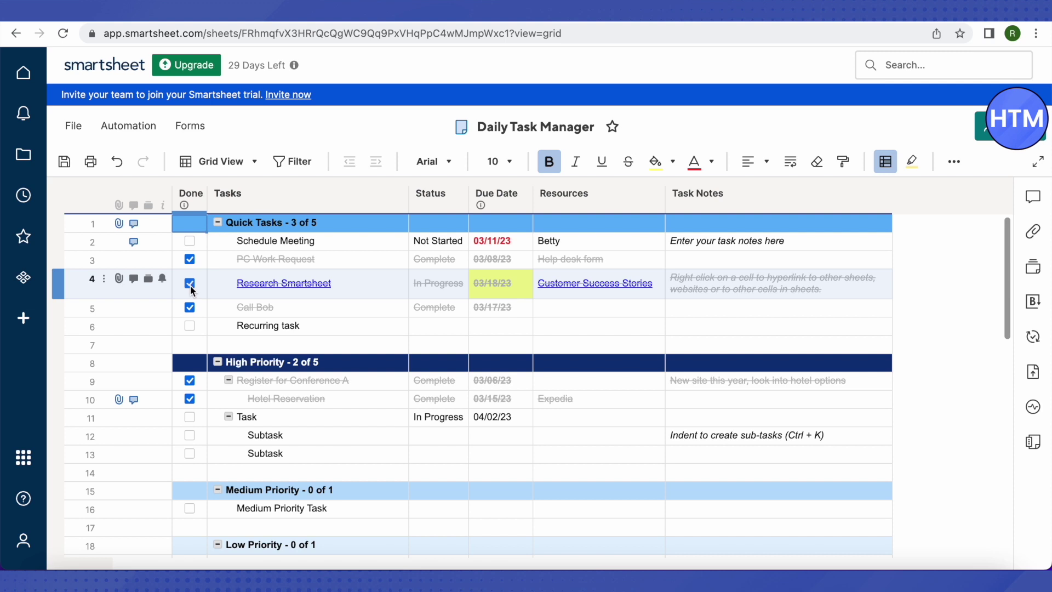
{"action": "left_click", "coordinate": [189, 284]}
Select the Hotel Reservation task and inspect the High Priority header's done-count formula
{"action": "scroll", "coordinate": [330, 309], "scroll_direction": "down", "scroll_amount": 3}
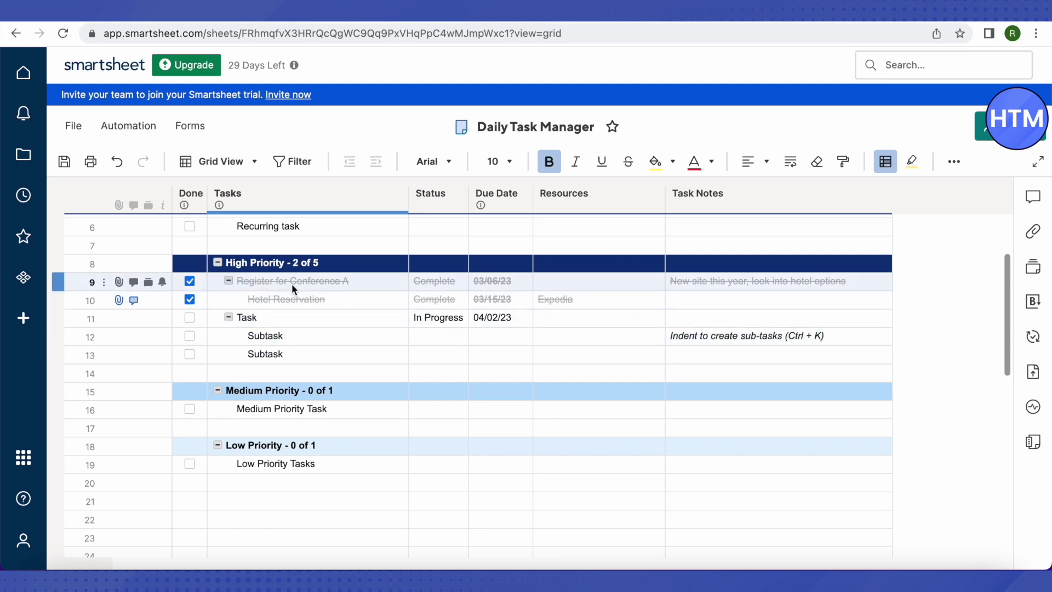
{"action": "left_click", "coordinate": [236, 302]}
{"action": "scroll", "coordinate": [360, 331], "scroll_direction": "up", "scroll_amount": 2}
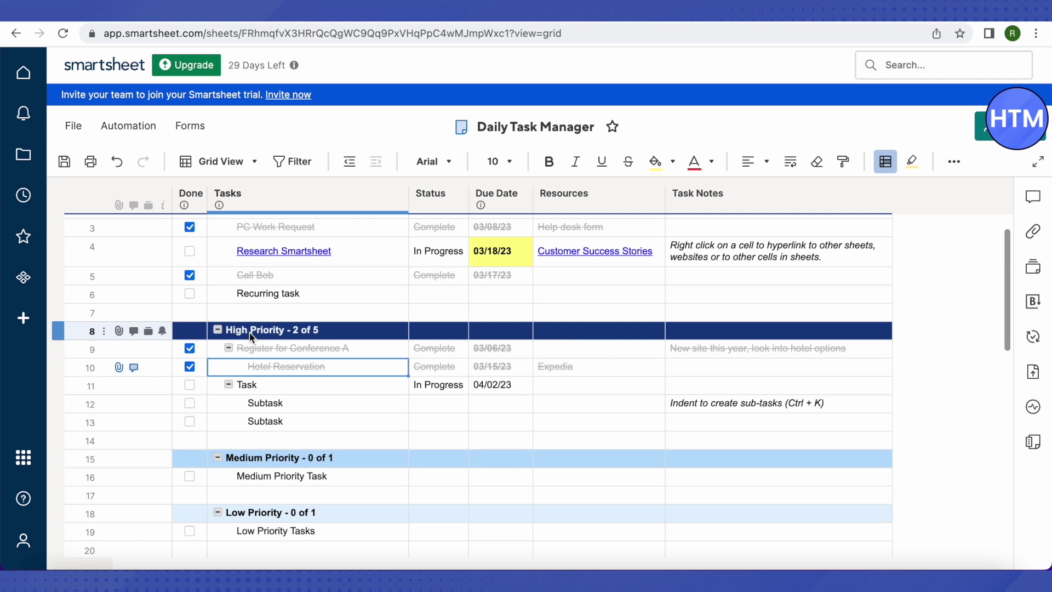
{"action": "double_click", "coordinate": [249, 332]}
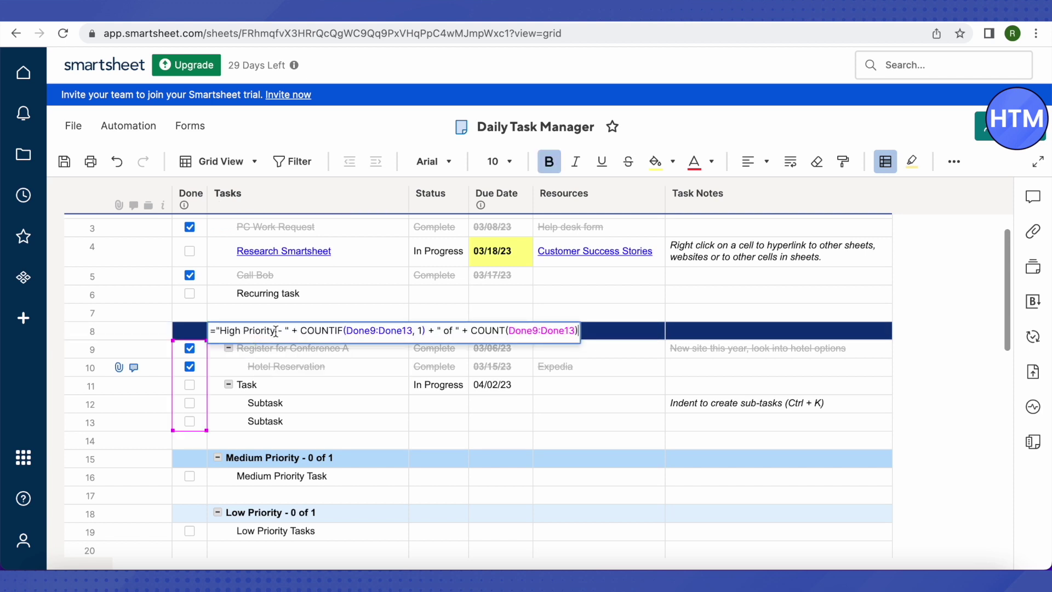
{"action": "left_click", "coordinate": [278, 384]}
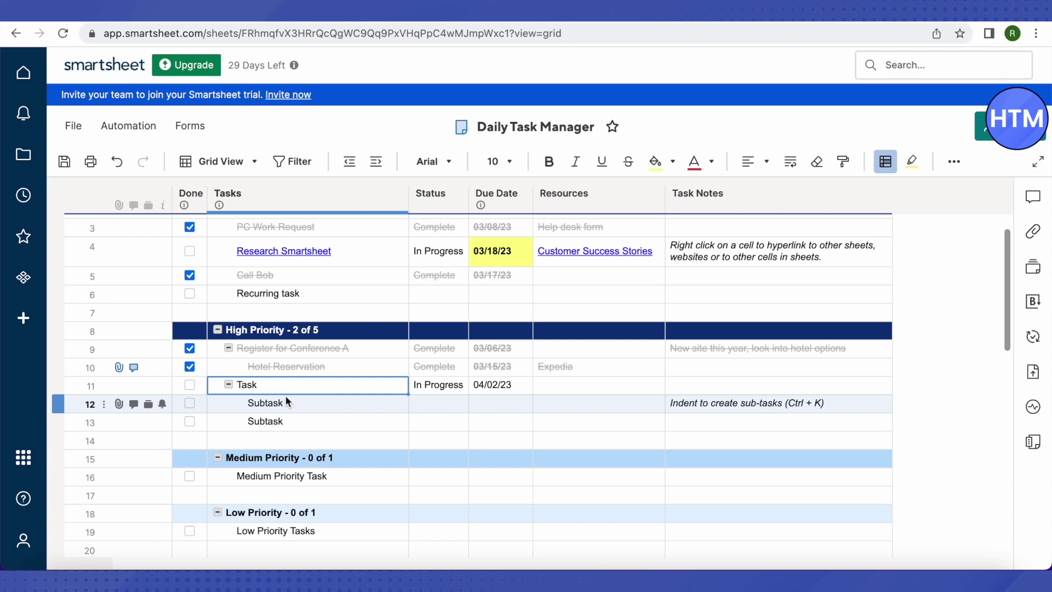
{"action": "scroll", "coordinate": [286, 401], "scroll_direction": "down", "scroll_amount": 3}
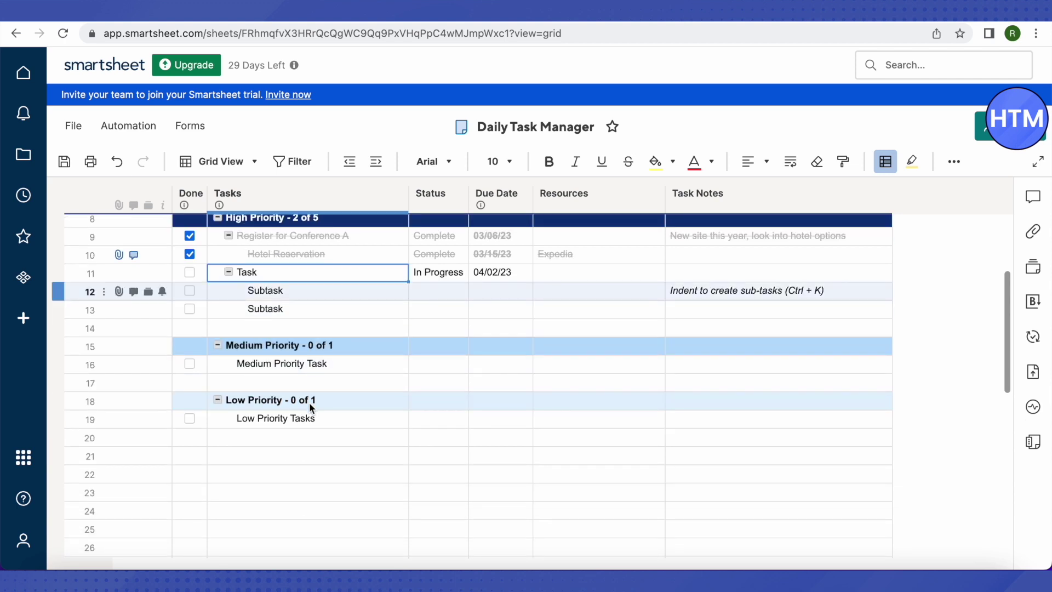
{"action": "scroll", "coordinate": [299, 405], "scroll_direction": "up", "scroll_amount": 3}
Toggle the Done checkboxes in rows 9–13 until Hotel Reservation, Conference A, Task and both Subtasks are unchecked
{"action": "left_click", "coordinate": [189, 368]}
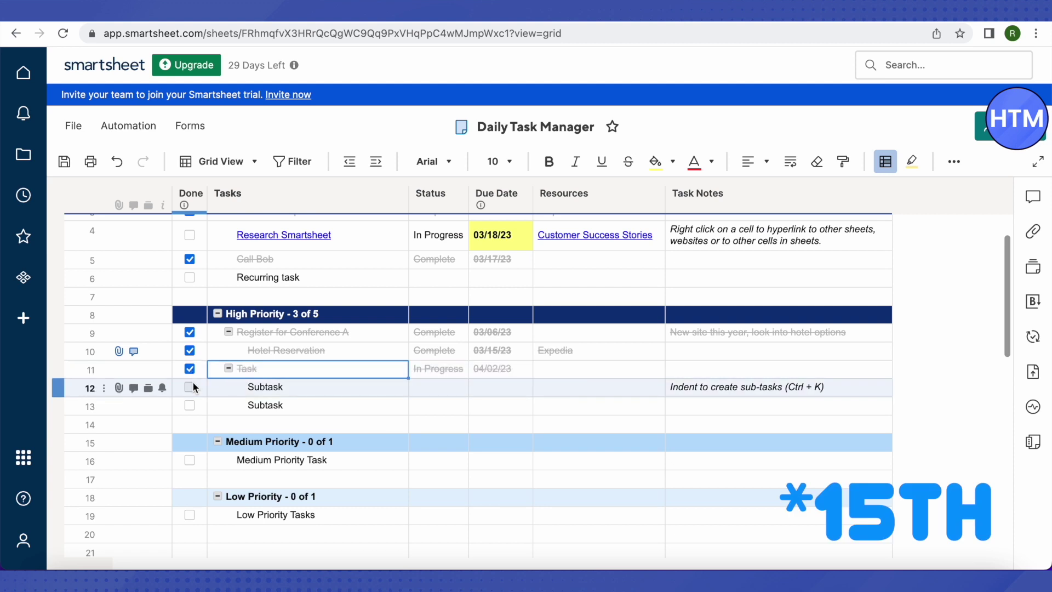
{"action": "left_click", "coordinate": [190, 387]}
{"action": "left_click", "coordinate": [189, 405]}
{"action": "left_click", "coordinate": [189, 387]}
{"action": "left_click", "coordinate": [190, 368]}
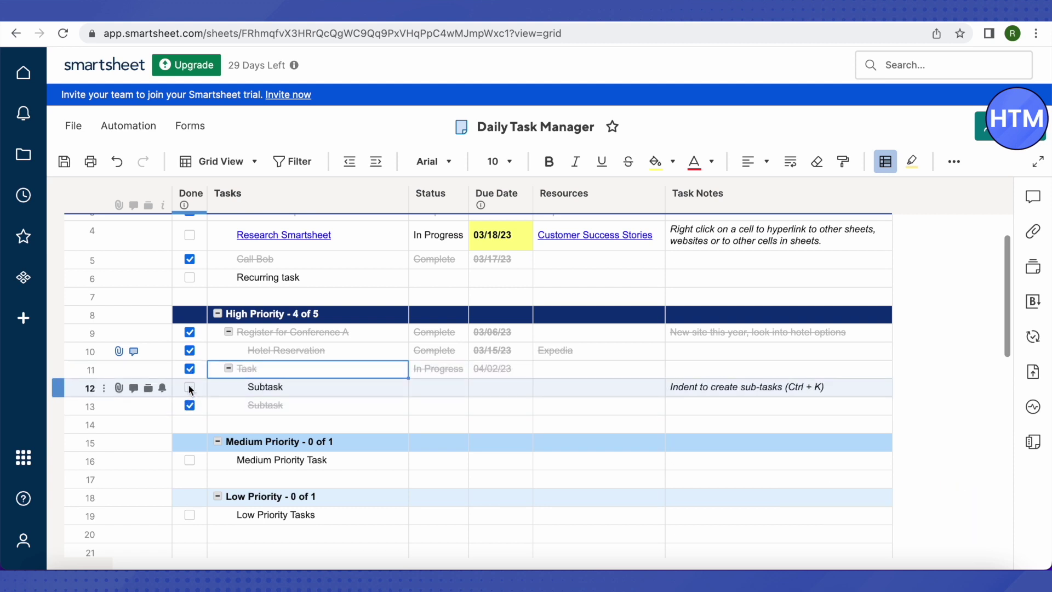
{"action": "left_click", "coordinate": [190, 350]}
{"action": "left_click", "coordinate": [190, 332]}
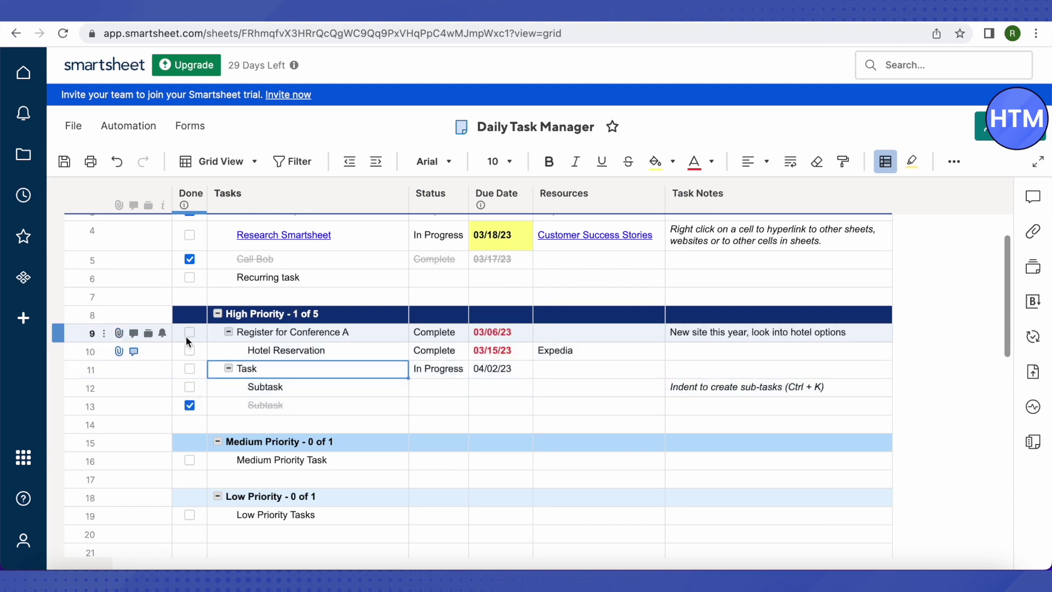
{"action": "left_click", "coordinate": [190, 405]}
{"action": "scroll", "coordinate": [396, 402], "scroll_direction": "up", "scroll_amount": 2}
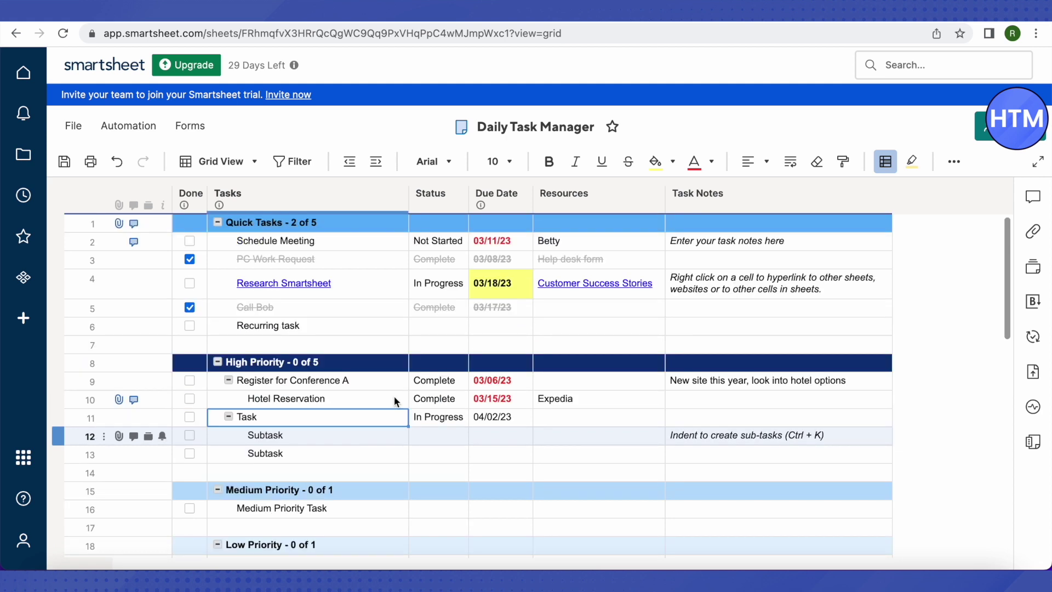